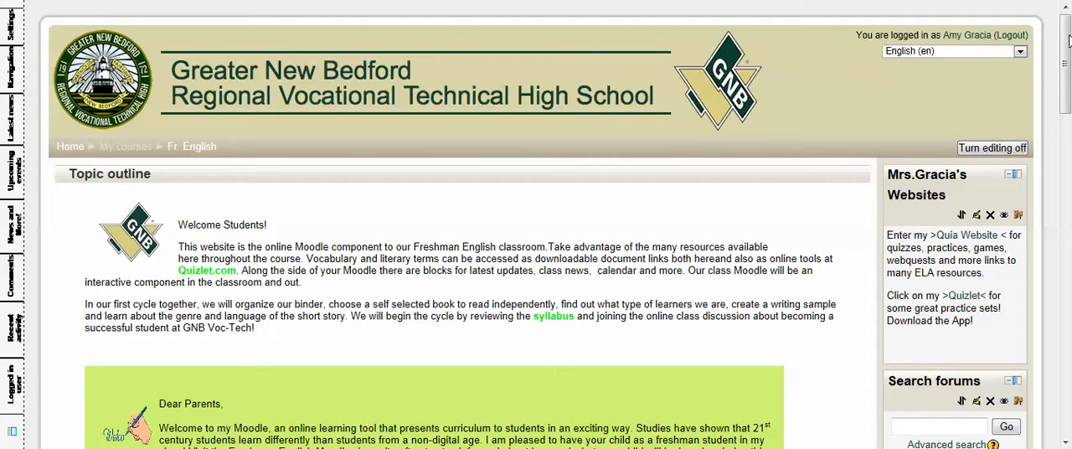
Step: Add an upload-a-single-file assignment to the Cycles 7-10 HOPES & DREAMS topic
drag(1067, 42, 1059, 333)
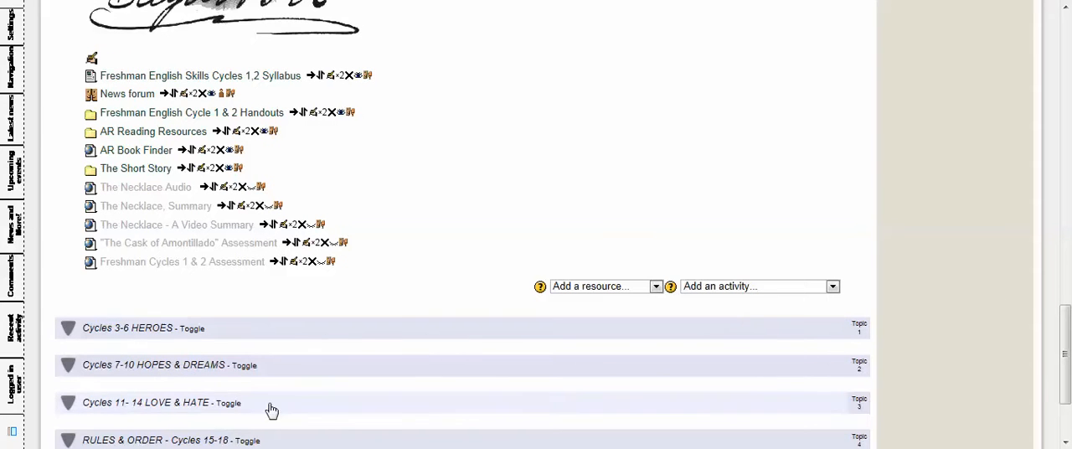
click(235, 365)
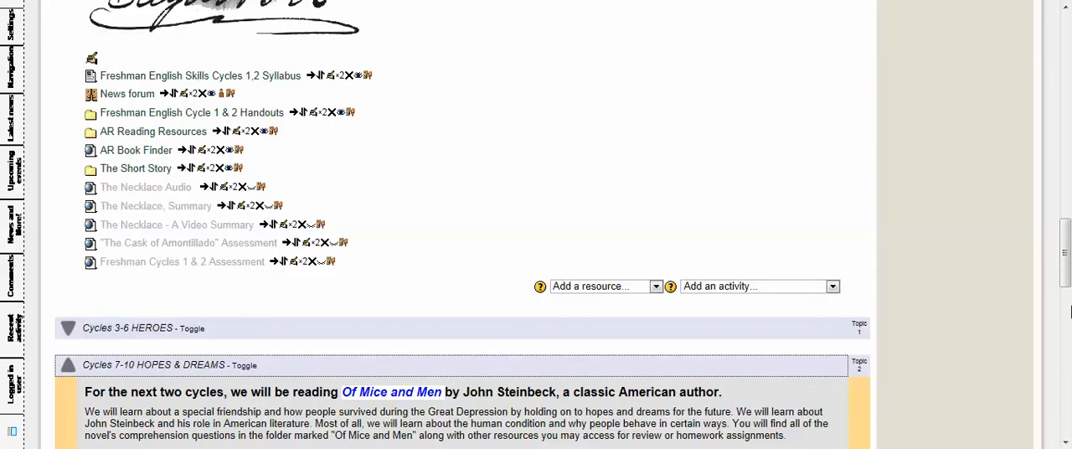
drag(1064, 251, 1065, 368)
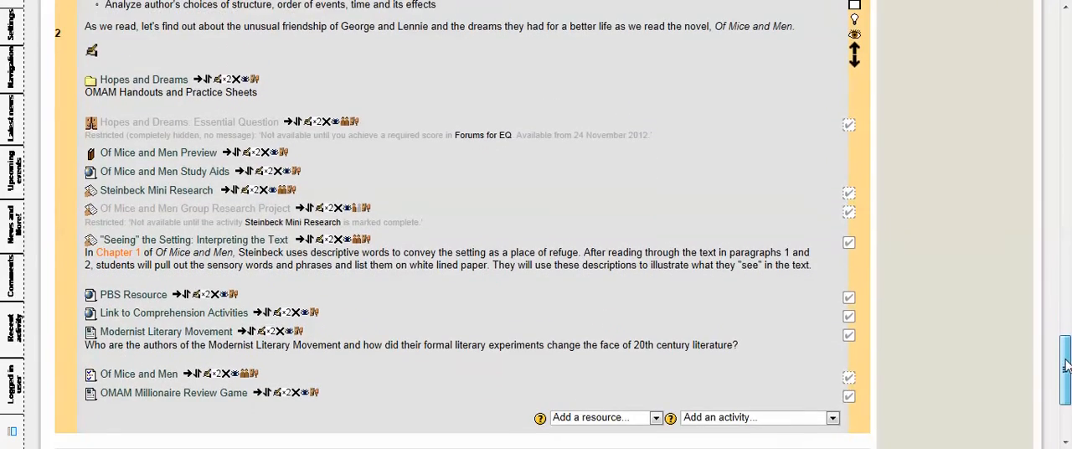
click(832, 417)
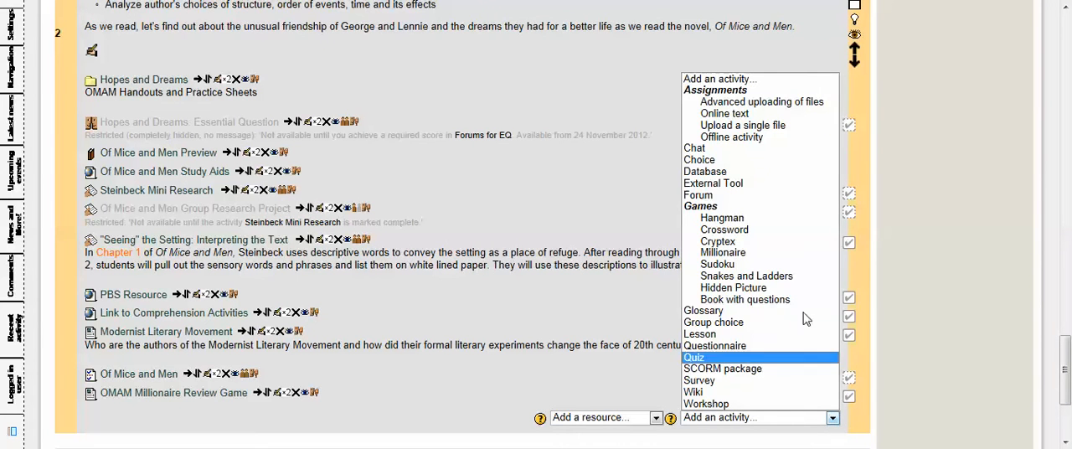
click(772, 131)
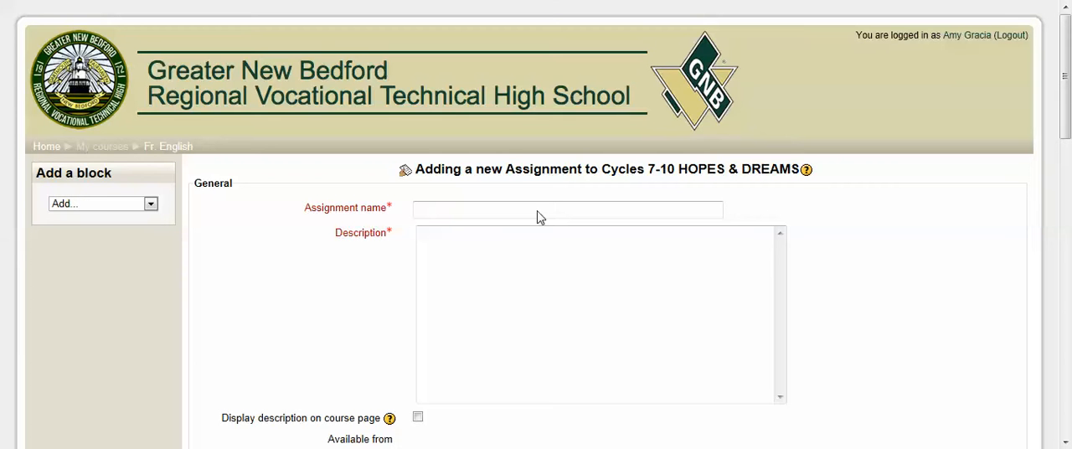
Step: Name the new assignment "Toy Story Open Response"
click(445, 210)
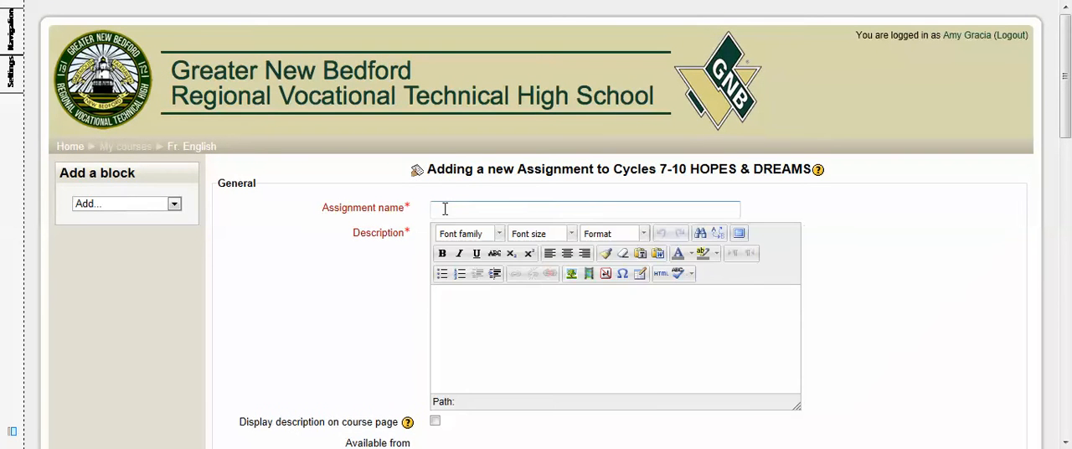
text(Toy Story Open )
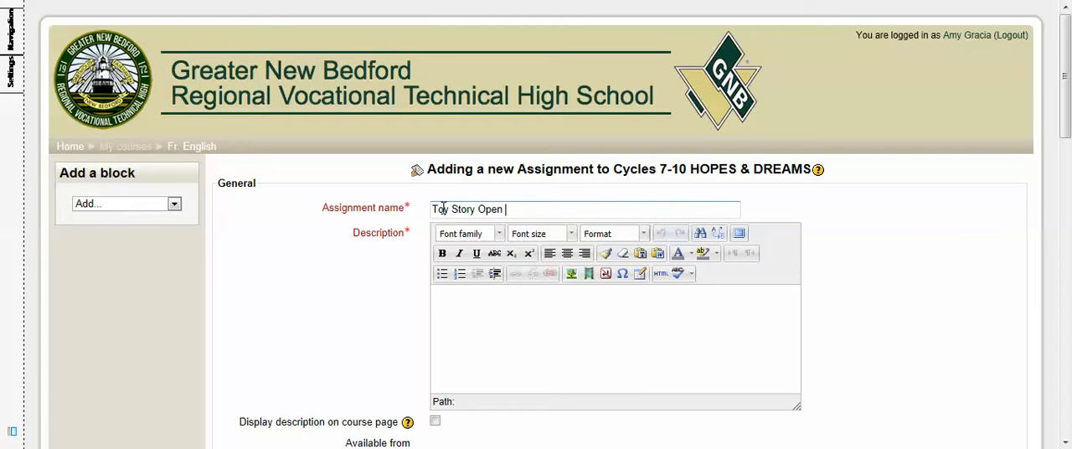
text(Response)
Step: Write the first line of the assignment description: "1. You will view an MCAS ELA article and student response."
click(448, 293)
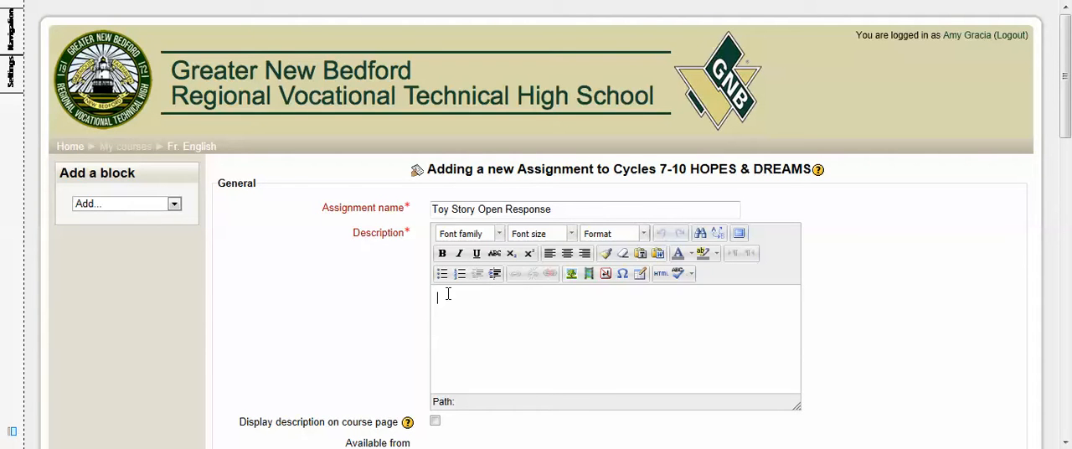
text(Go)
key(BackSpace)
key(BackSpace)
text(T)
text(1. They a)
key(BackSpace)
key(BackSpace)
key(BackSpace)
key(BackSpace)
key(BackSpace)
key(BackSpace)
text(You will)
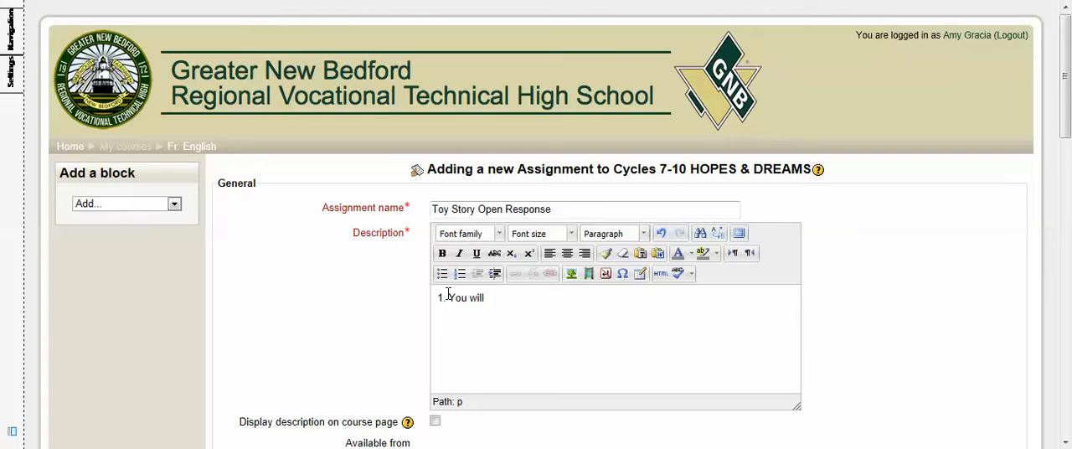
text( view a)
text( a )
text(n MCAS )
text(ELA )
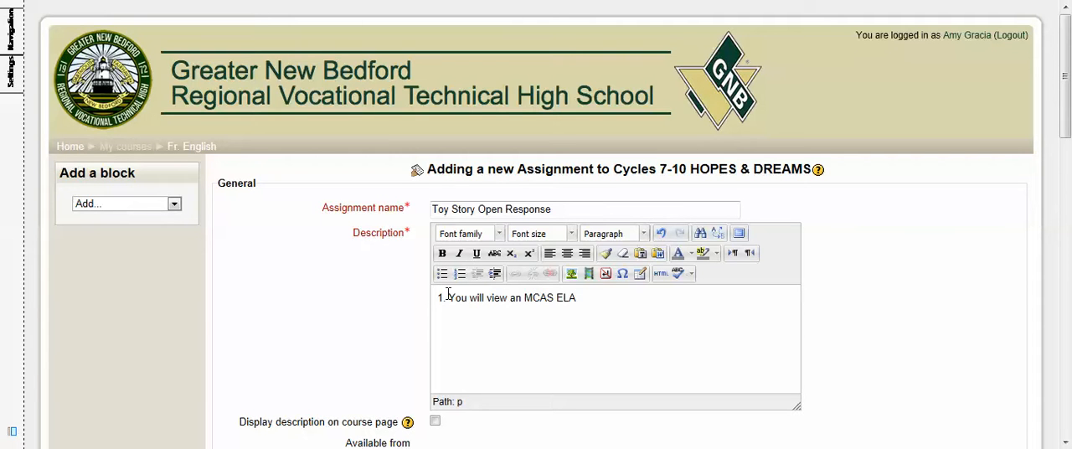
text(article and studne)
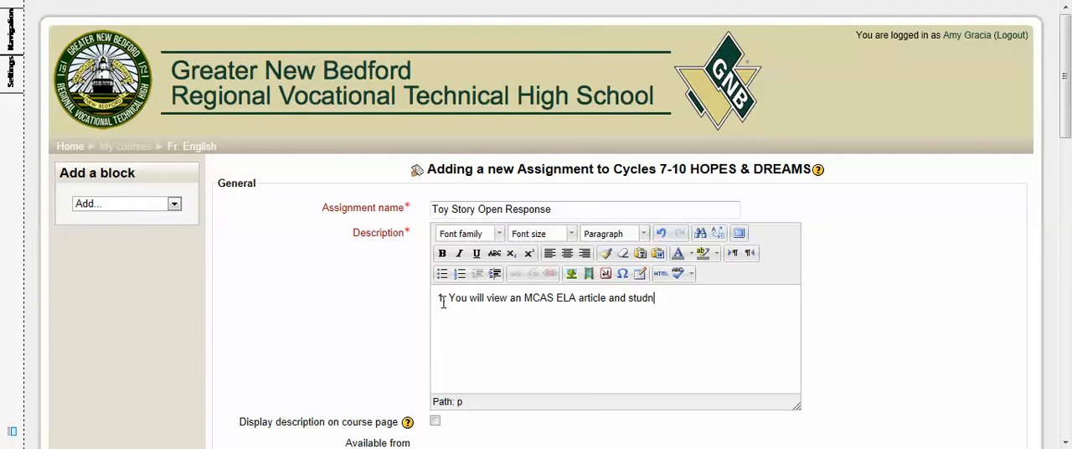
key(BackSpace)
key(BackSpace)
text(ent response, then)
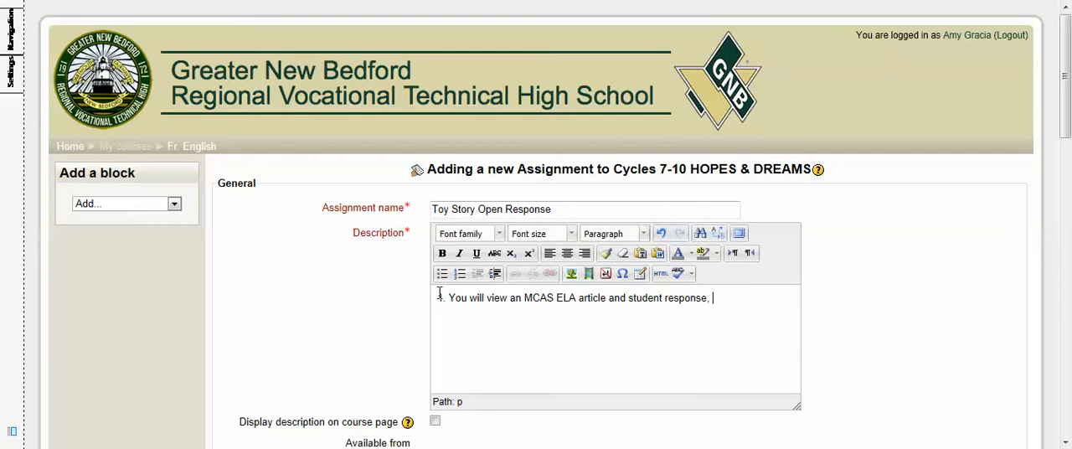
key(BackSpace)
key(BackSpace)
key(BackSpace)
key(BackSpace)
key(BackSpace)
key(BackSpace)
text(.)
Step: Add the description line "2. Next you will write a response based on the prompt and your knowledge of the grading 1,2,3,4 ELA Open Response."
text(2. Nex)
text(t you wil)
text(l )
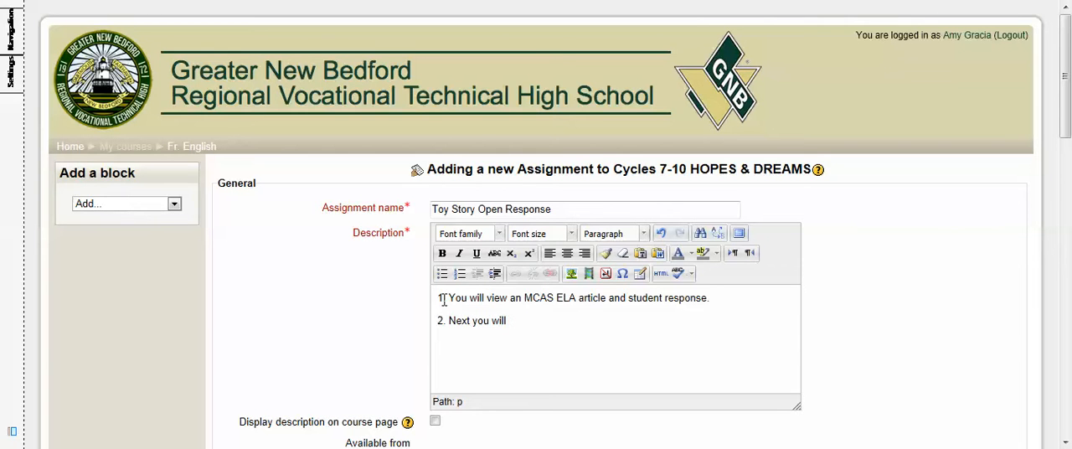
text(write a response based on)
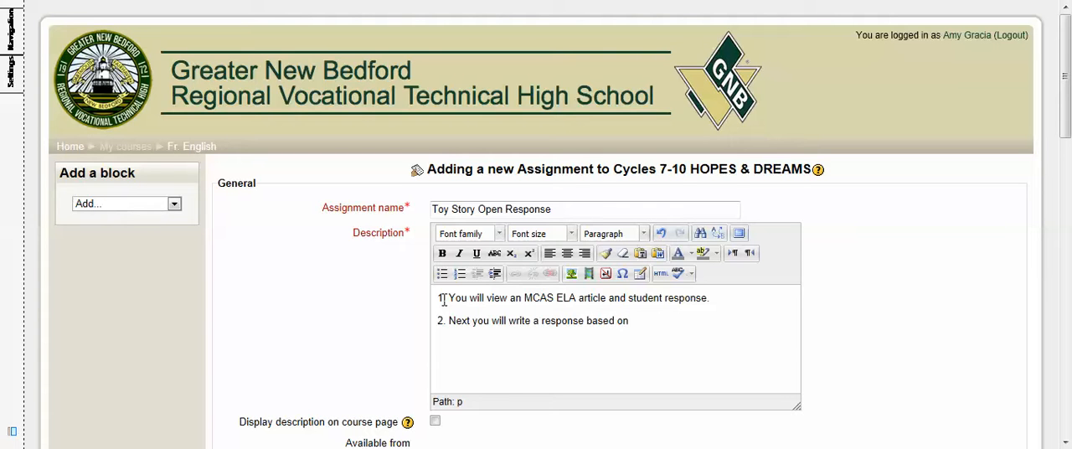
text( the prompt and your )
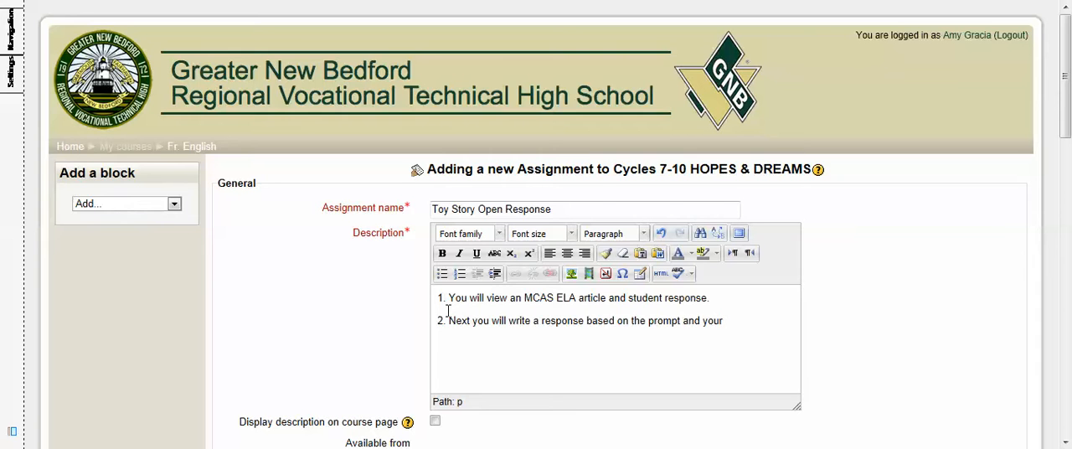
text(knowledge of)
text(the grading )
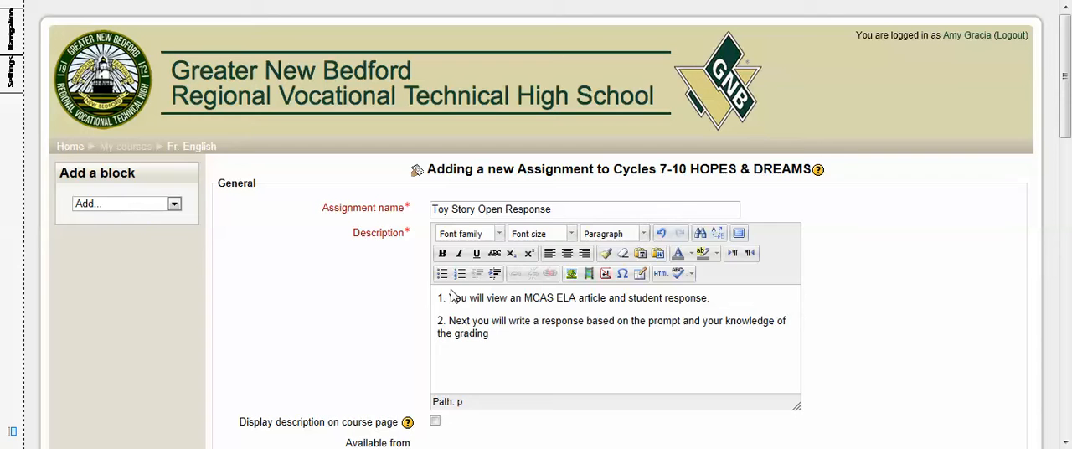
text(1,2,3,4 ELA Open RE)
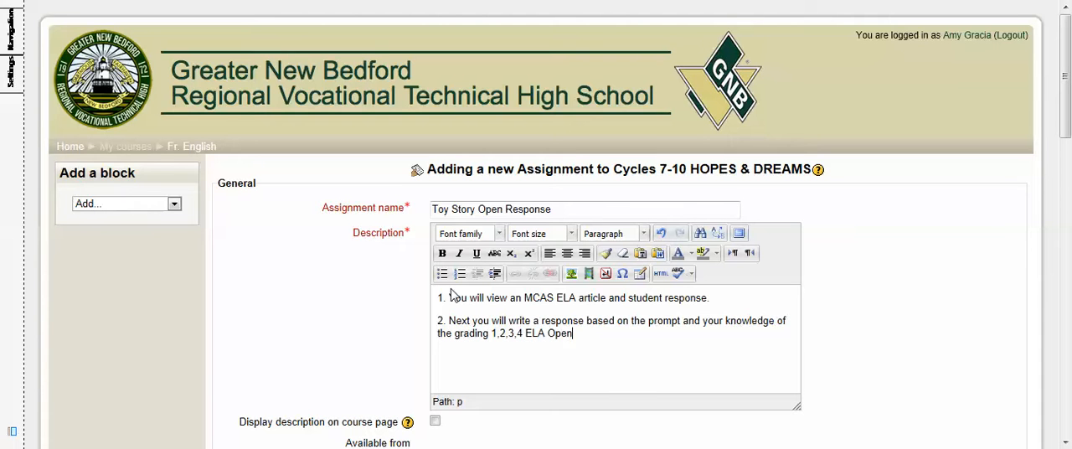
key(BackSpace)
text(esponse.)
Step: Start a link on the description text "MCAS ELA article" and choose the local file OR Toy Story Directions for upload as its target
drag(525, 298, 603, 303)
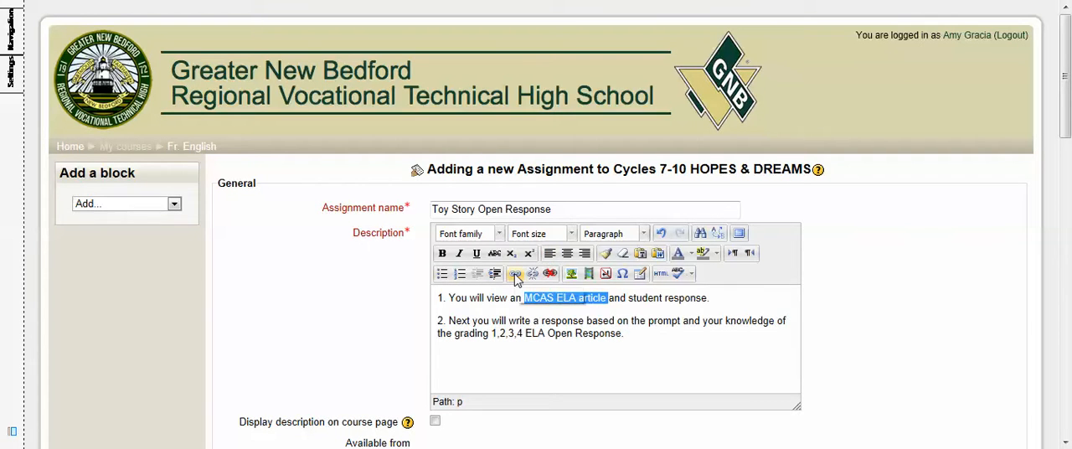
click(515, 274)
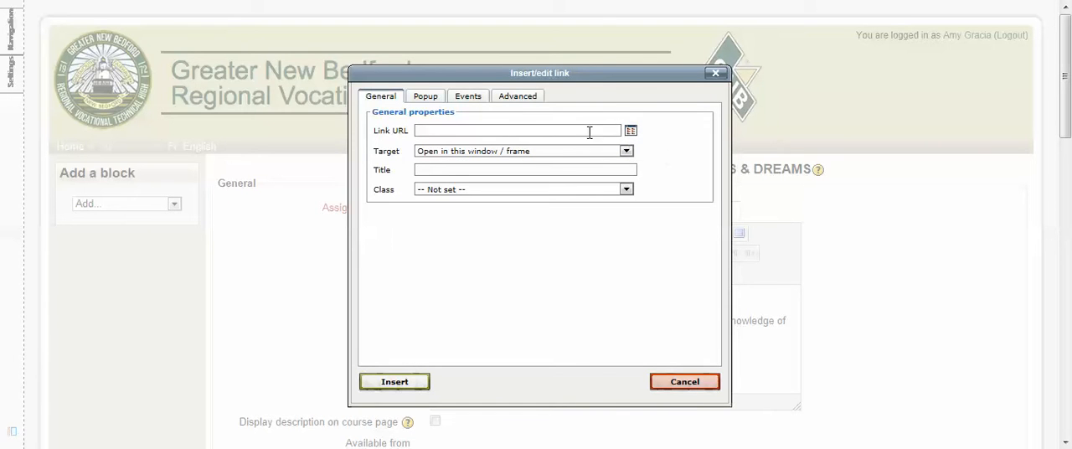
click(631, 132)
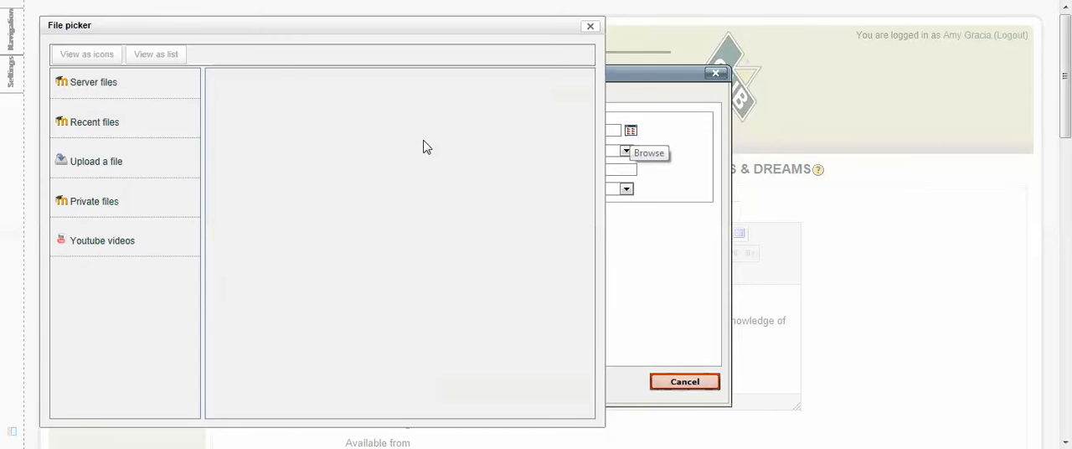
click(84, 166)
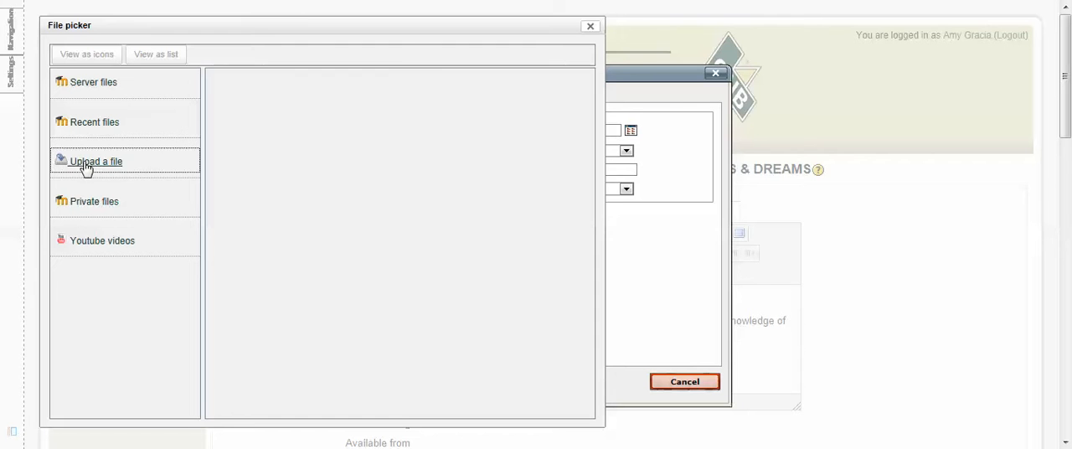
click(444, 115)
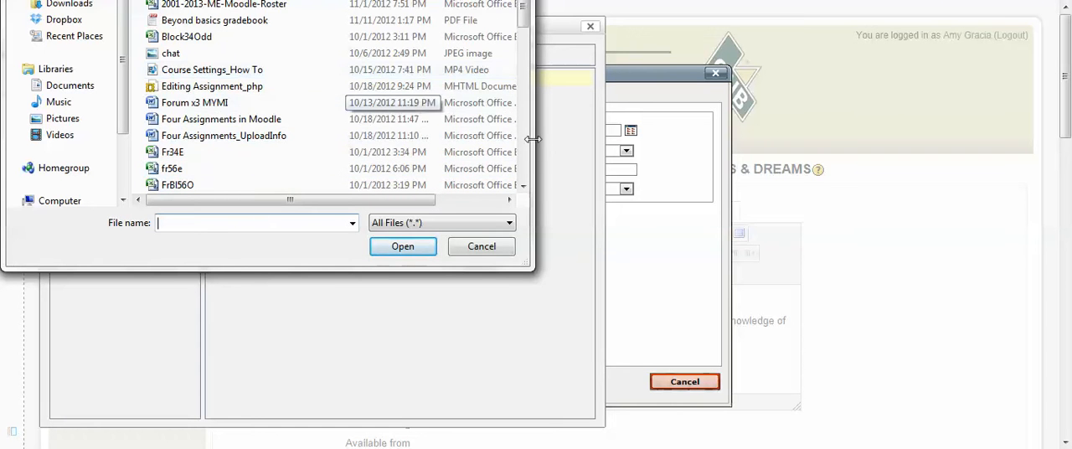
drag(522, 11, 529, 109)
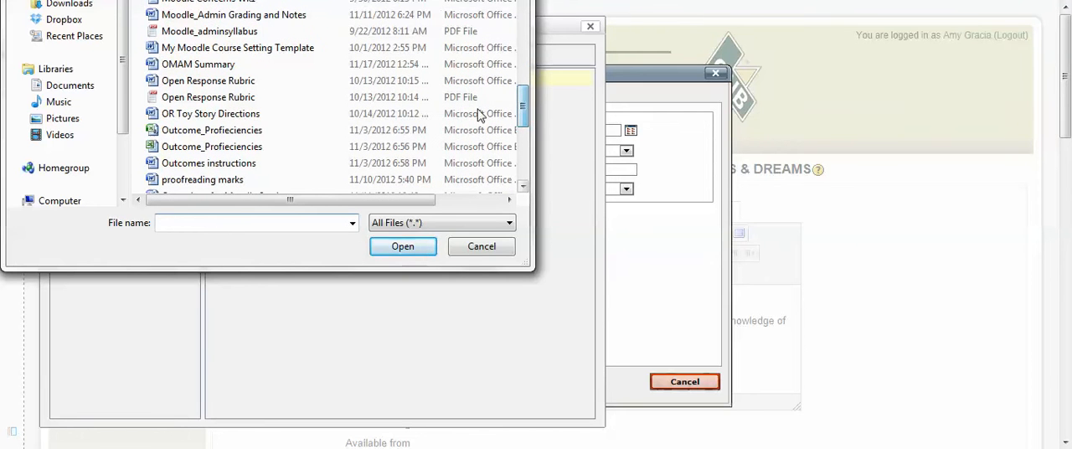
click(253, 117)
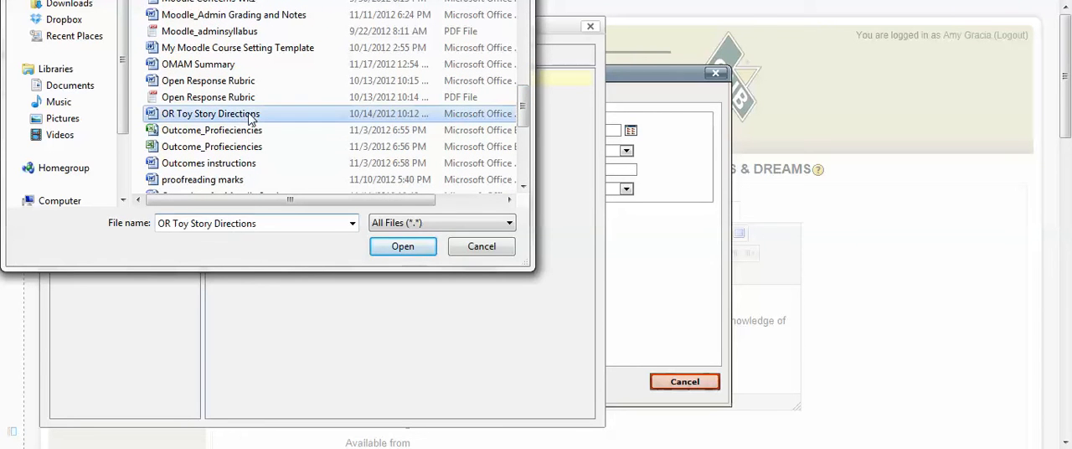
click(396, 247)
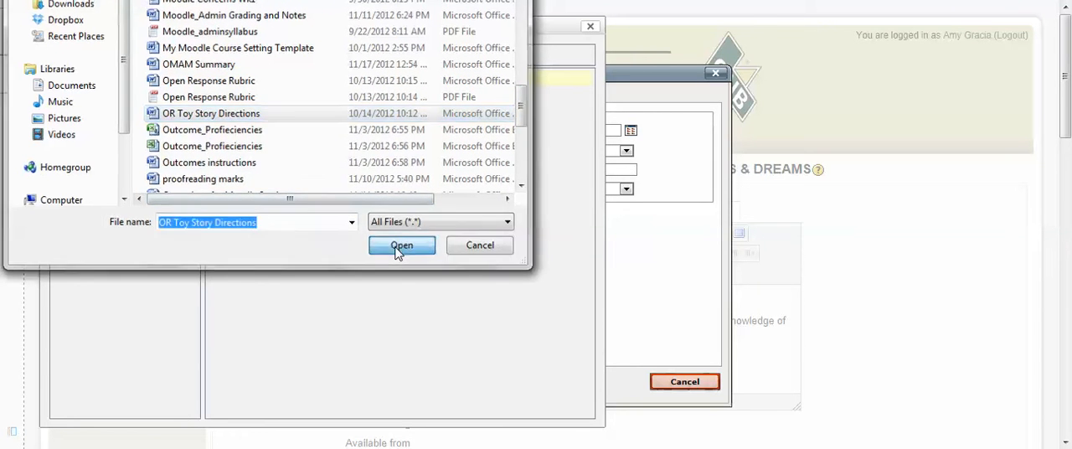
Step: Upload the chosen directions file with the save name "OR Toy Story Dir"
click(352, 142)
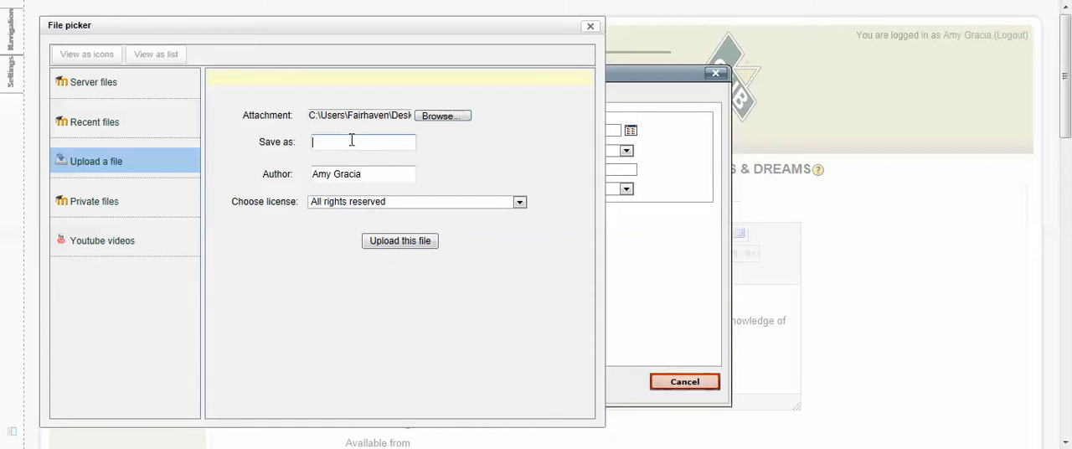
text(OR Toy Story)
key(BackSpace)
key(BackSpace)
key(BackSpace)
key(BackSpace)
text(tory Dir)
click(425, 244)
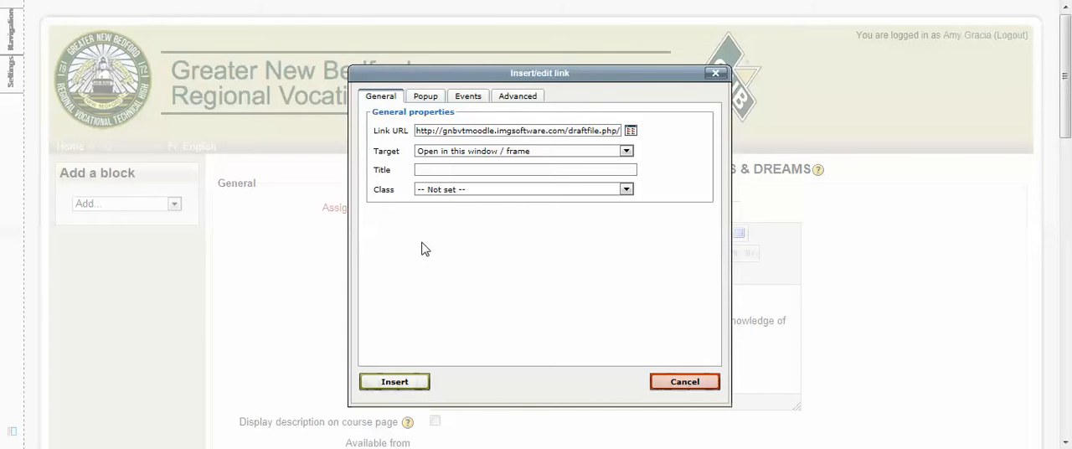
Step: Set the link to open in a new window, title it "Toy Story OR", and insert it into the description
click(626, 152)
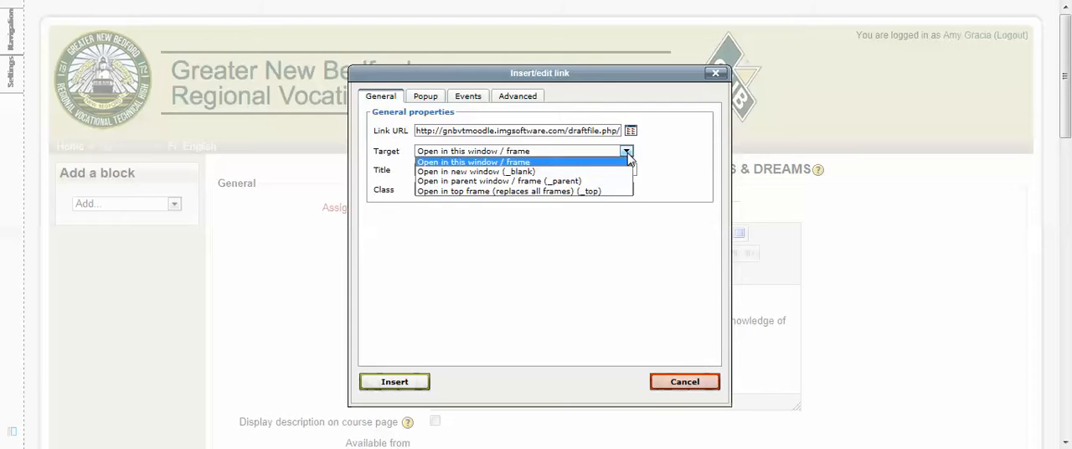
click(566, 173)
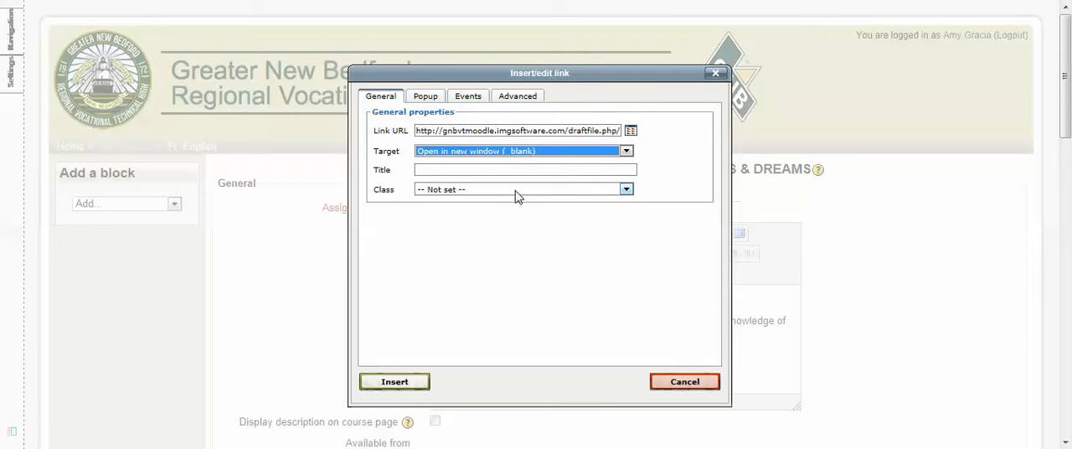
click(476, 168)
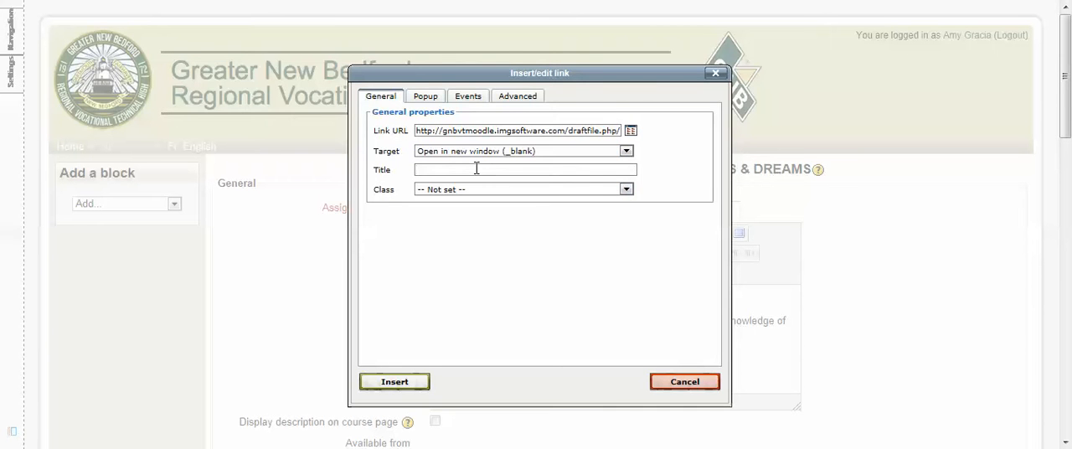
text(Toy STory)
text(OR)
click(395, 382)
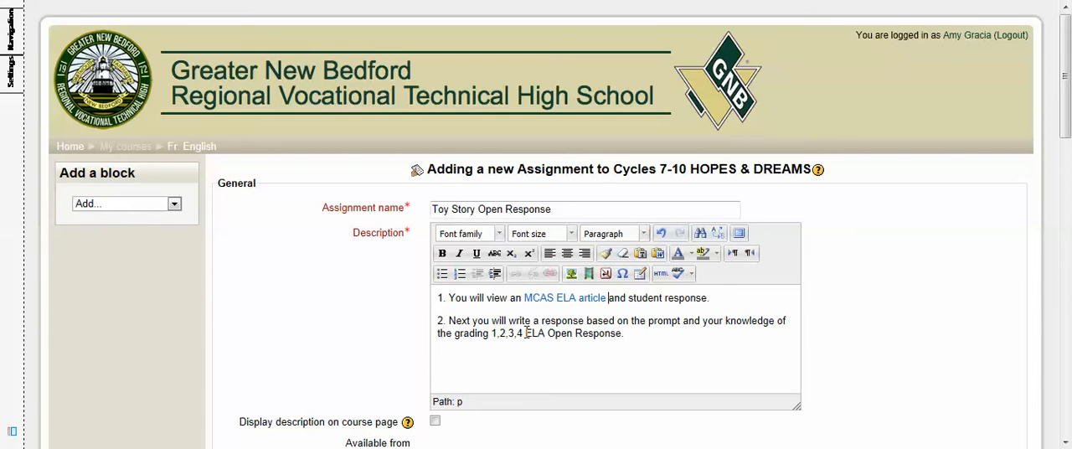
drag(525, 332, 601, 342)
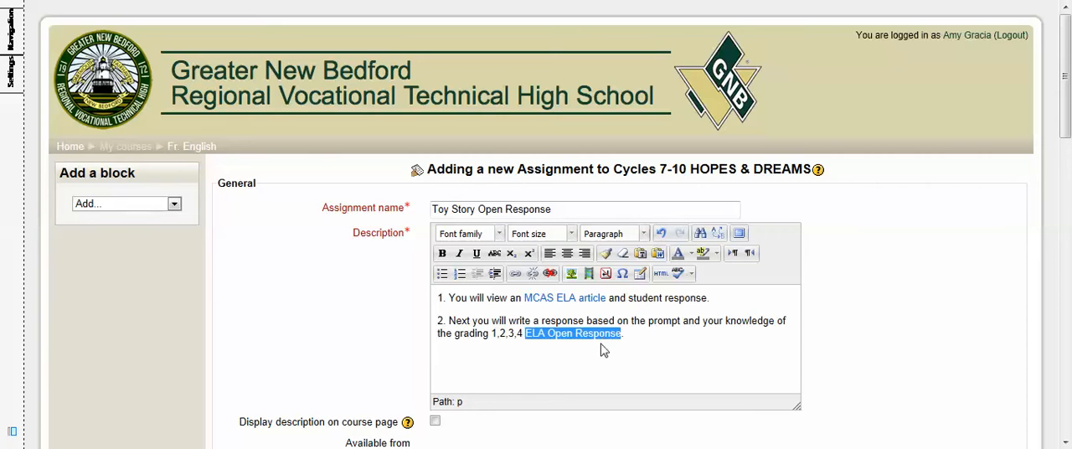
click(601, 350)
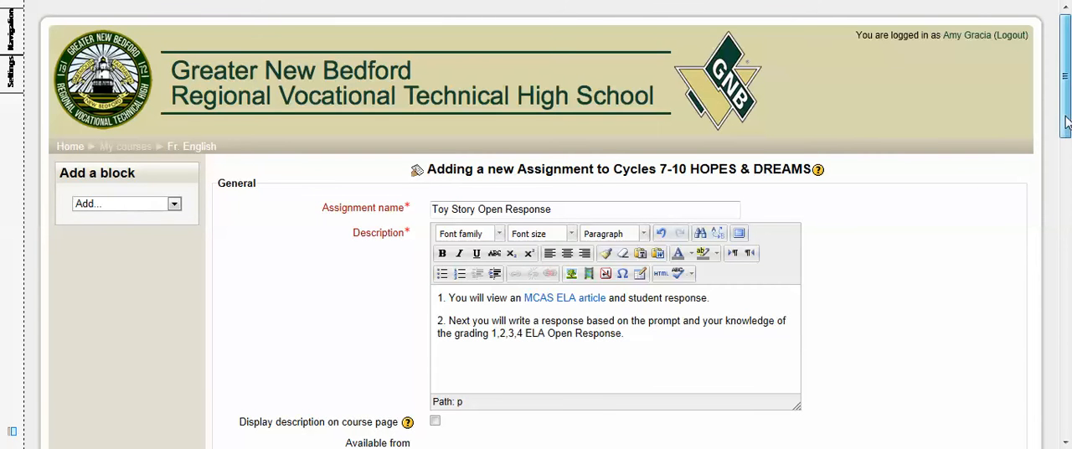
drag(1065, 121, 1066, 194)
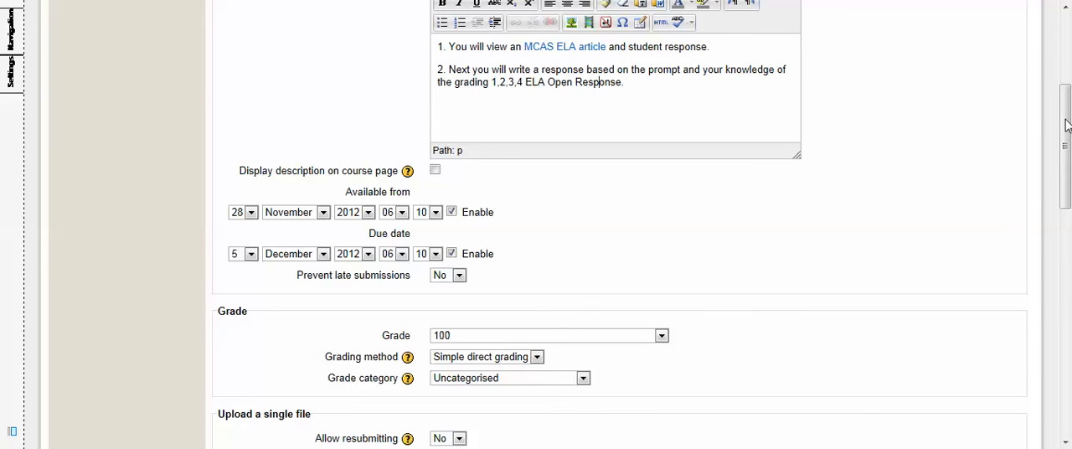
drag(1066, 125, 1068, 154)
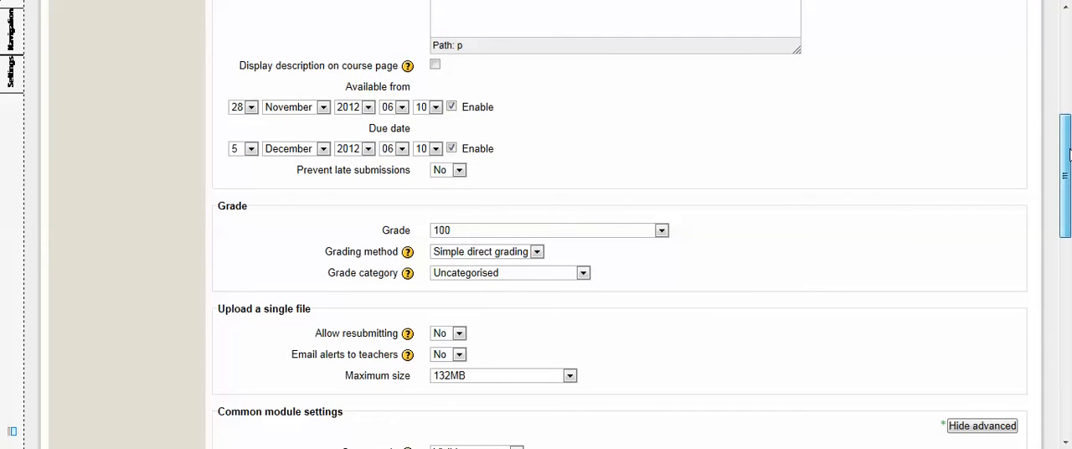
Step: Set the assignment's grading method to Rubric and keep its grade category as Uncategorised
drag(1068, 154, 1068, 177)
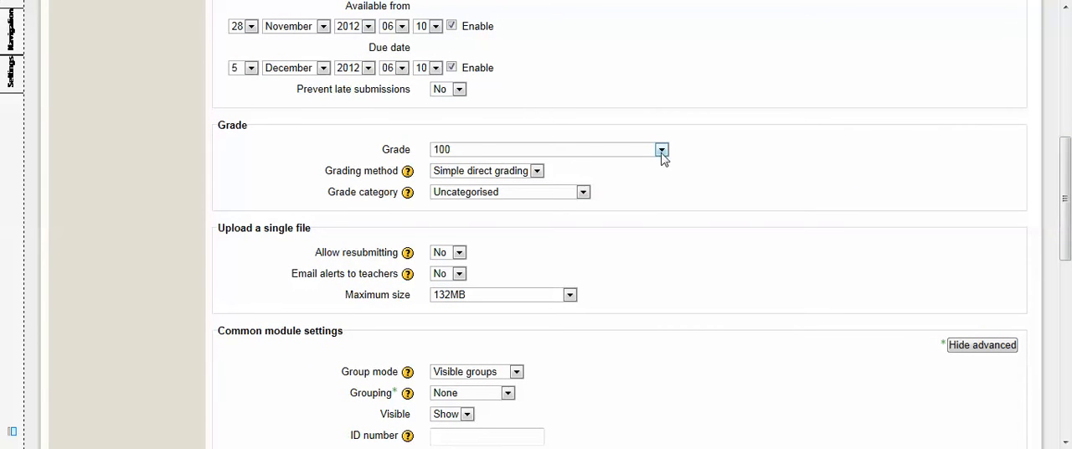
click(537, 172)
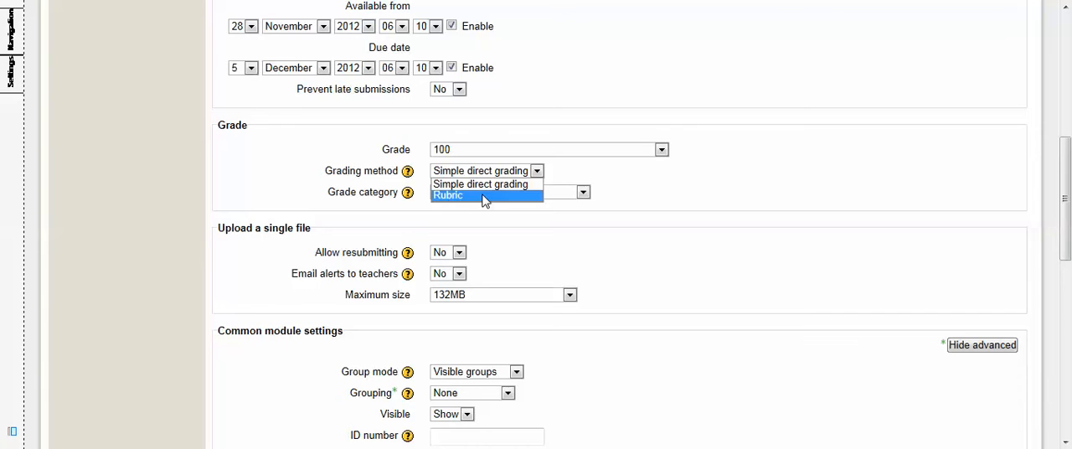
click(482, 195)
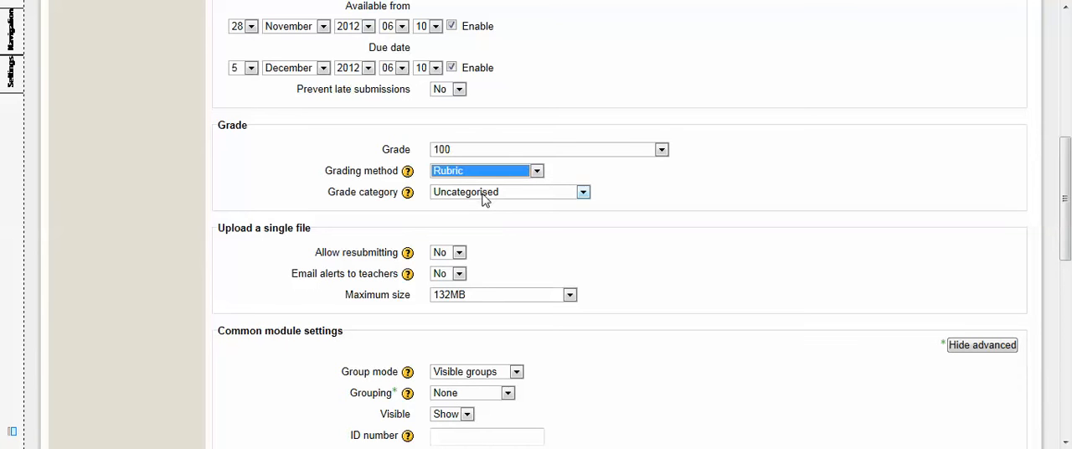
click(583, 193)
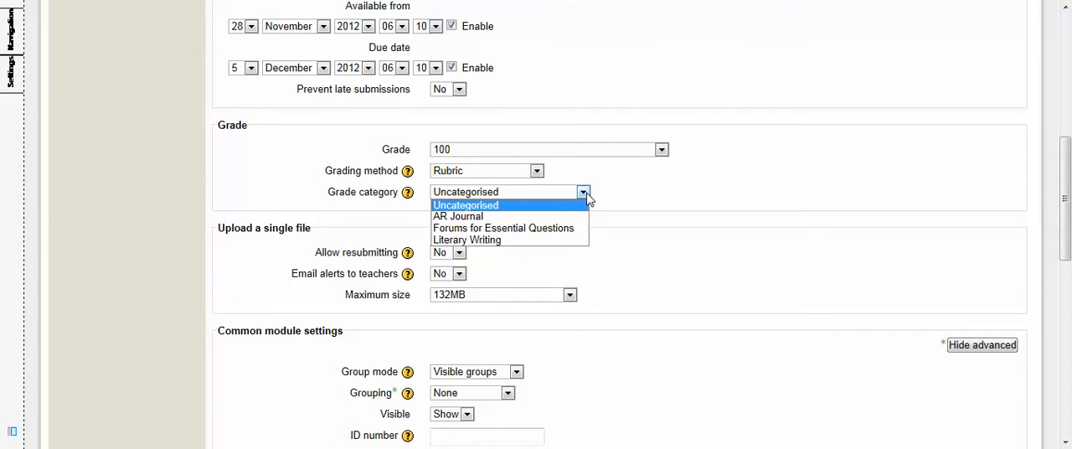
click(517, 205)
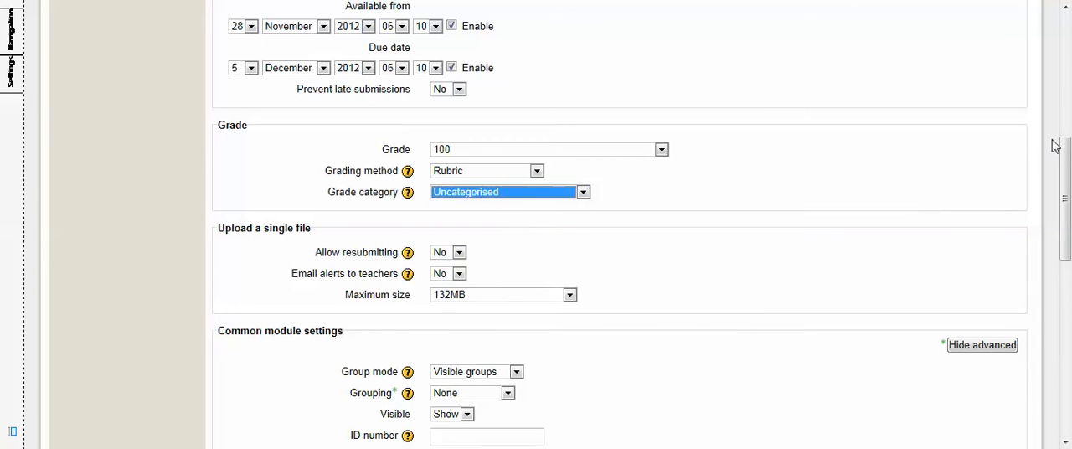
Step: Allow students to resubmit their single-file upload for the assignment
drag(1068, 163, 1068, 210)
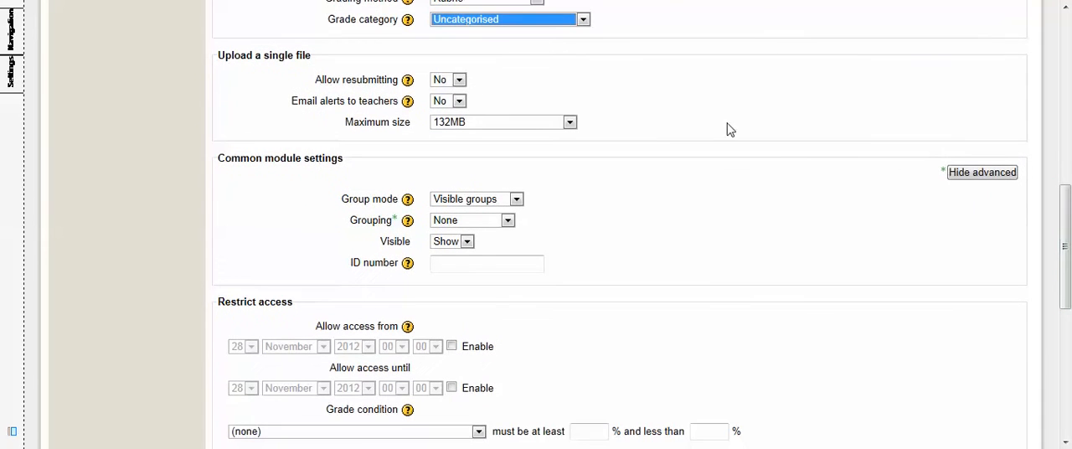
click(459, 80)
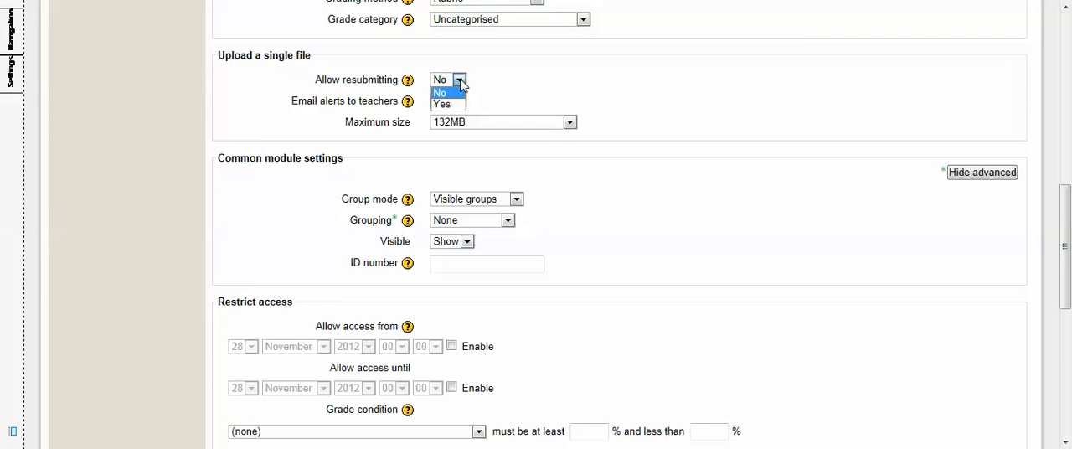
click(444, 104)
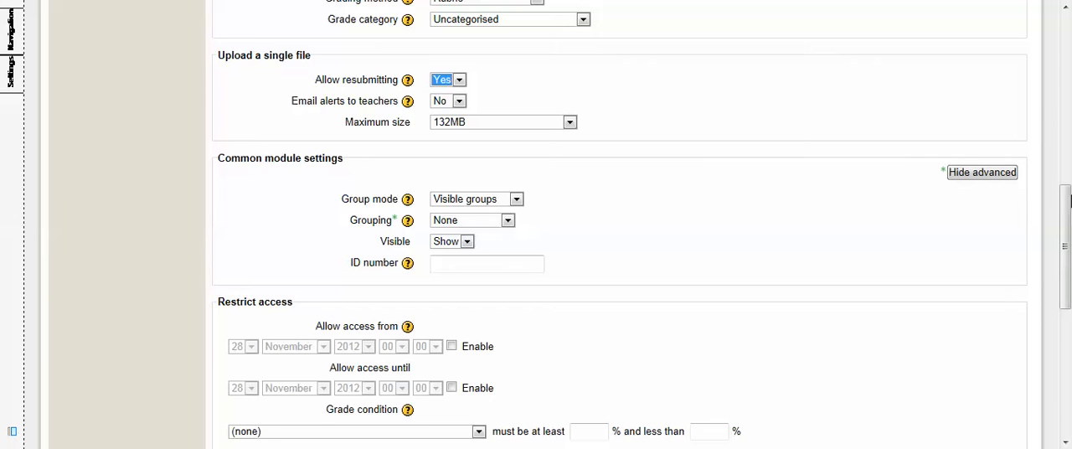
Step: Restrict access with a grade condition on Toy Story Open Response, leaving the activity completion condition at none
drag(1069, 213, 1069, 264)
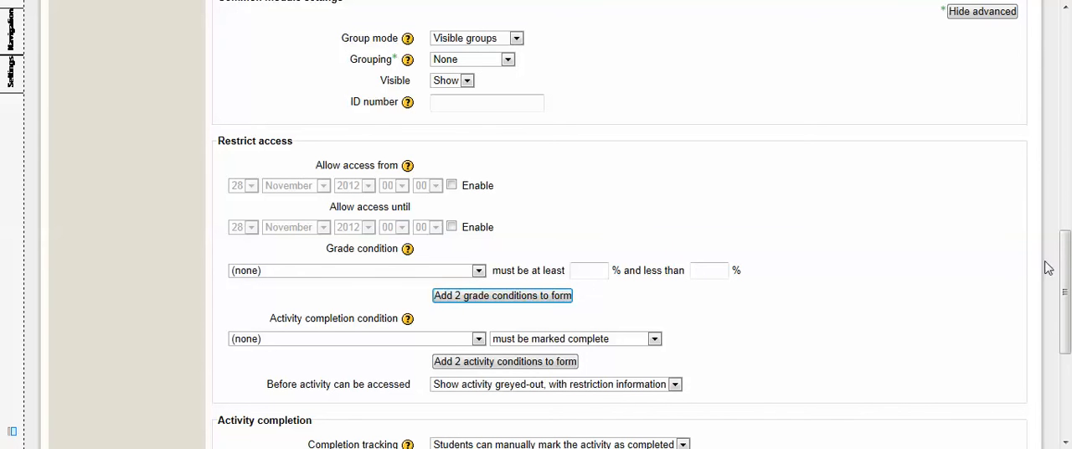
drag(1063, 251, 1068, 291)
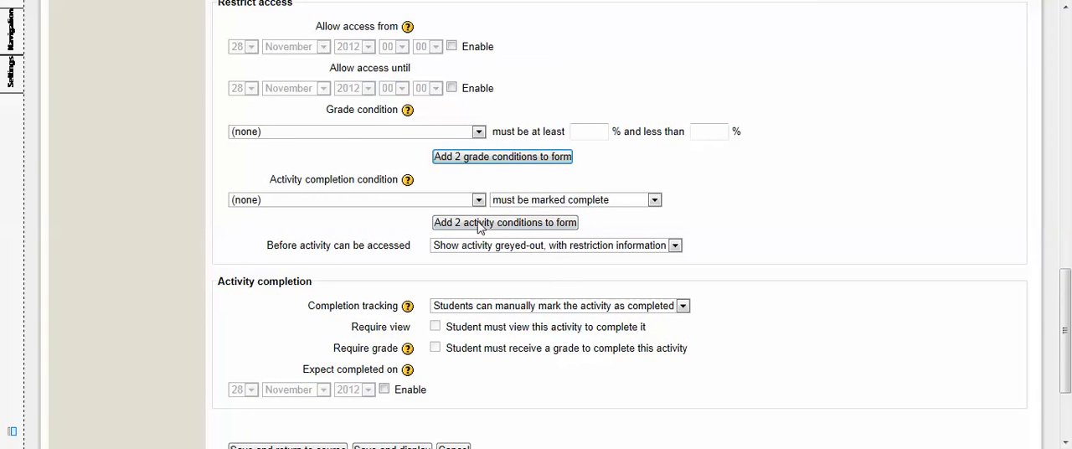
click(478, 132)
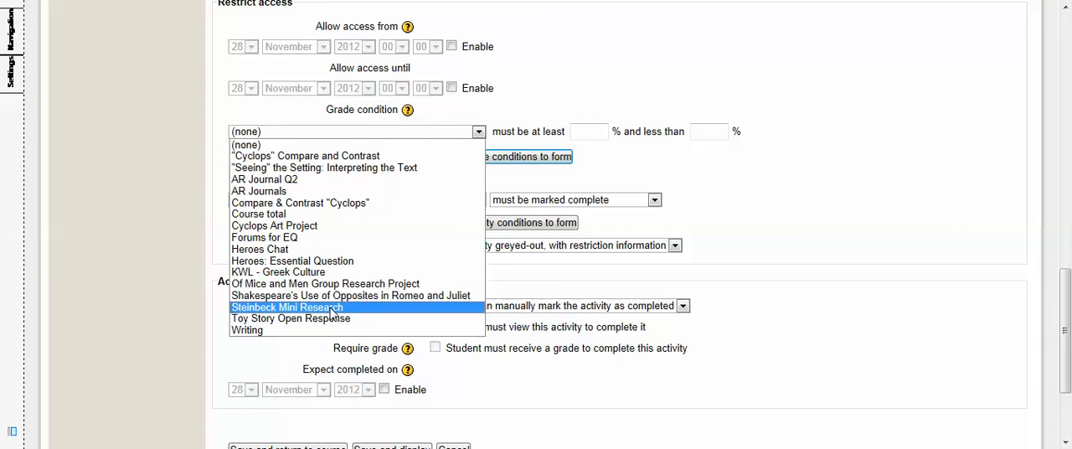
click(332, 319)
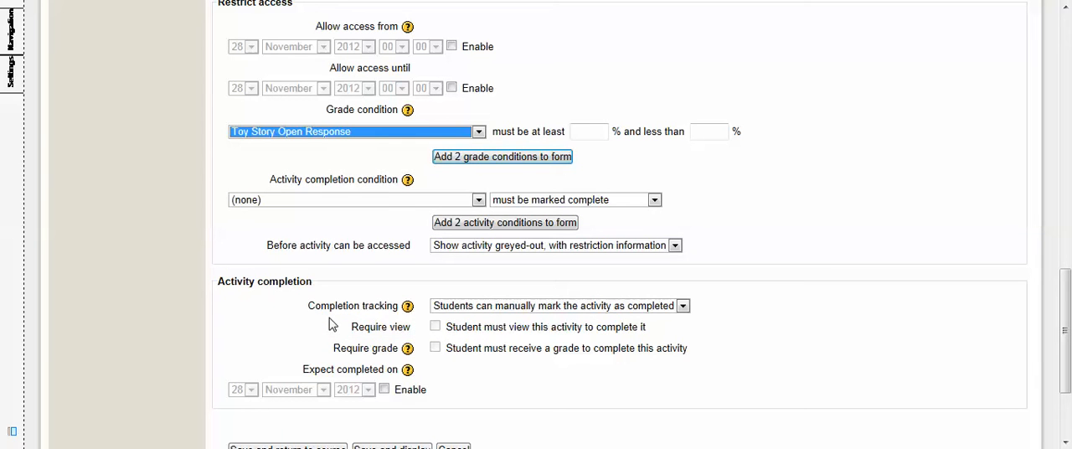
click(480, 201)
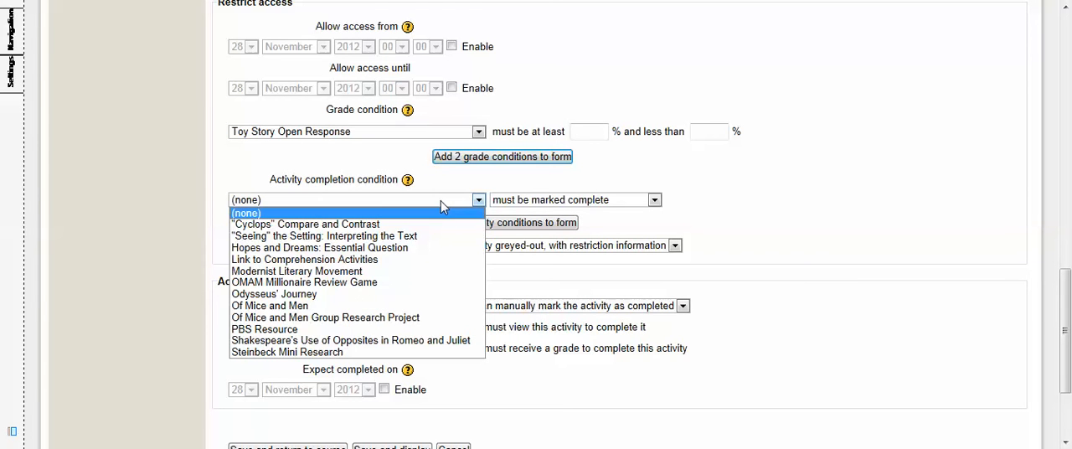
click(589, 178)
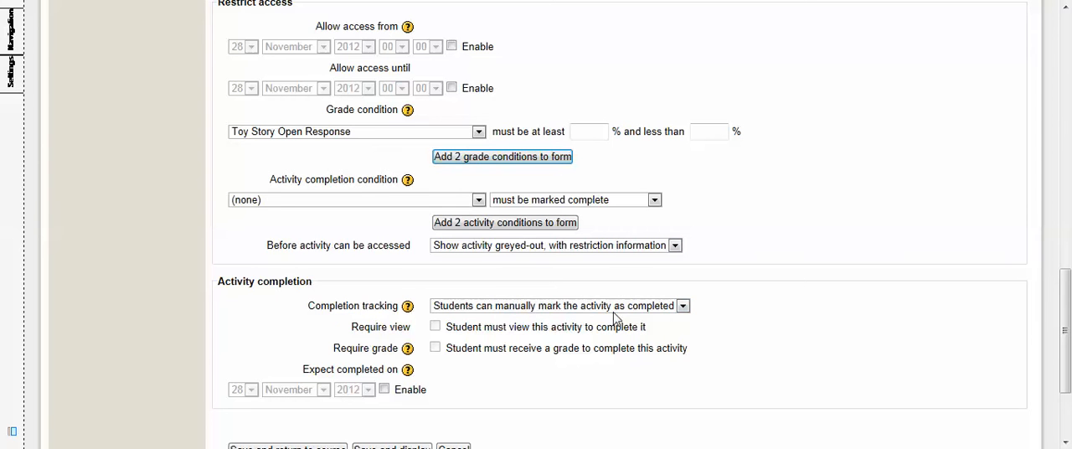
Step: Set completion tracking to "Show activity as complete when conditions are met", require students to view the activity, and try to save and display it
click(682, 306)
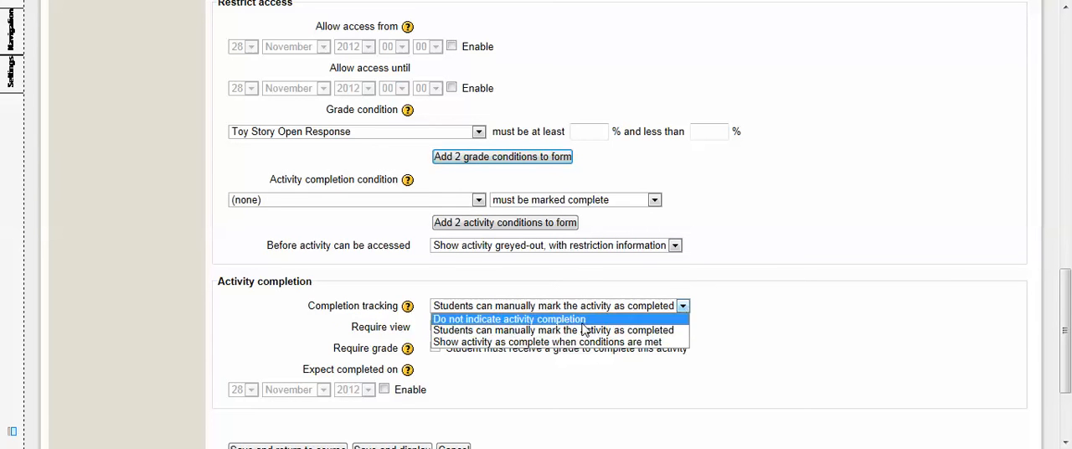
click(516, 341)
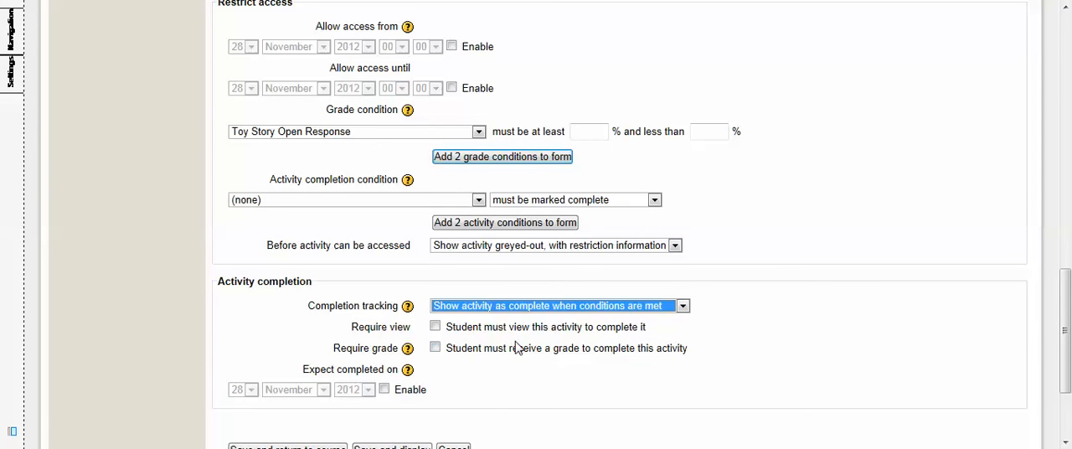
click(435, 327)
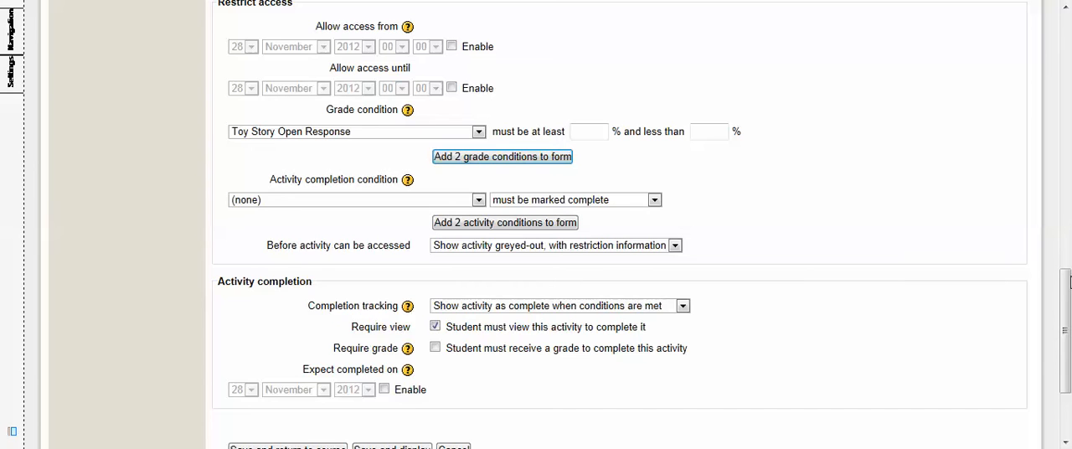
drag(1067, 296, 1068, 331)
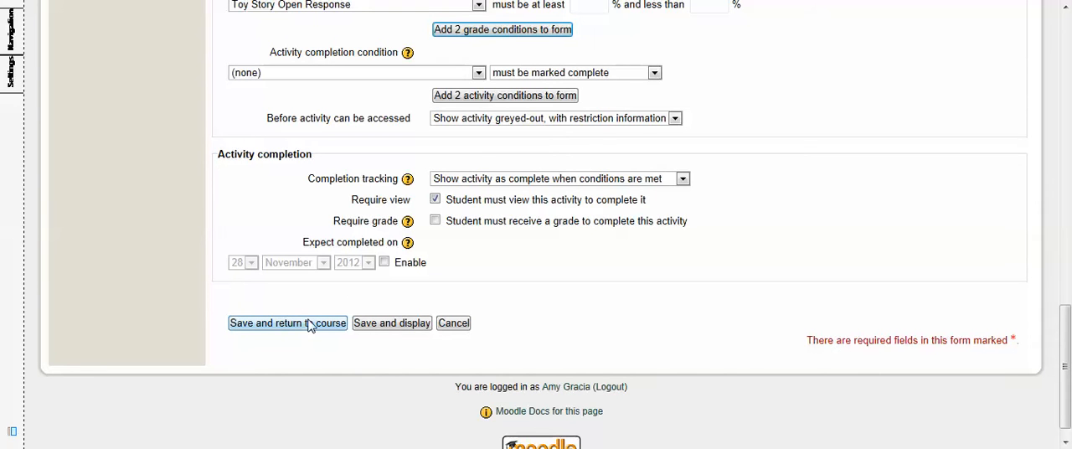
click(392, 325)
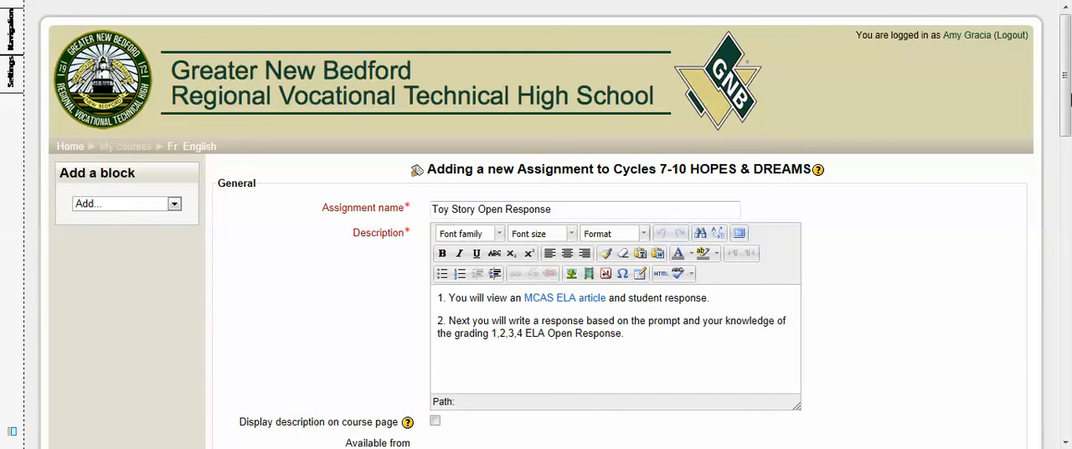
Step: Set the grade condition's minimum to 0% and save the assignment, returning to the course
drag(1067, 88, 1066, 114)
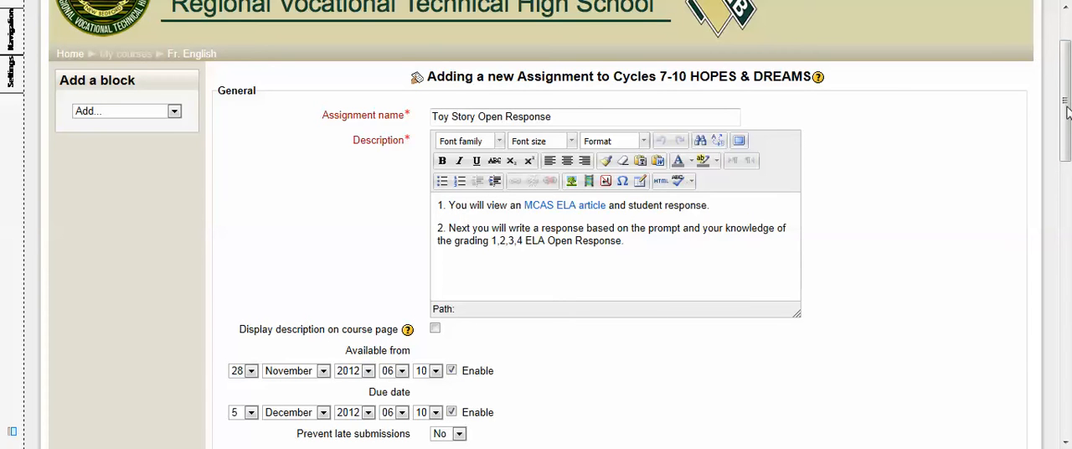
drag(1066, 113, 1066, 300)
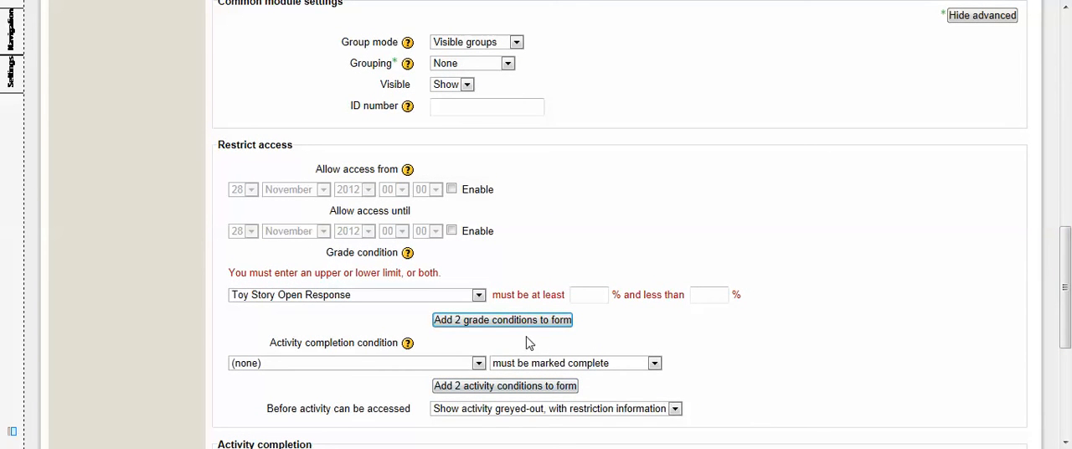
click(584, 297)
text(0)
drag(1067, 249, 1066, 274)
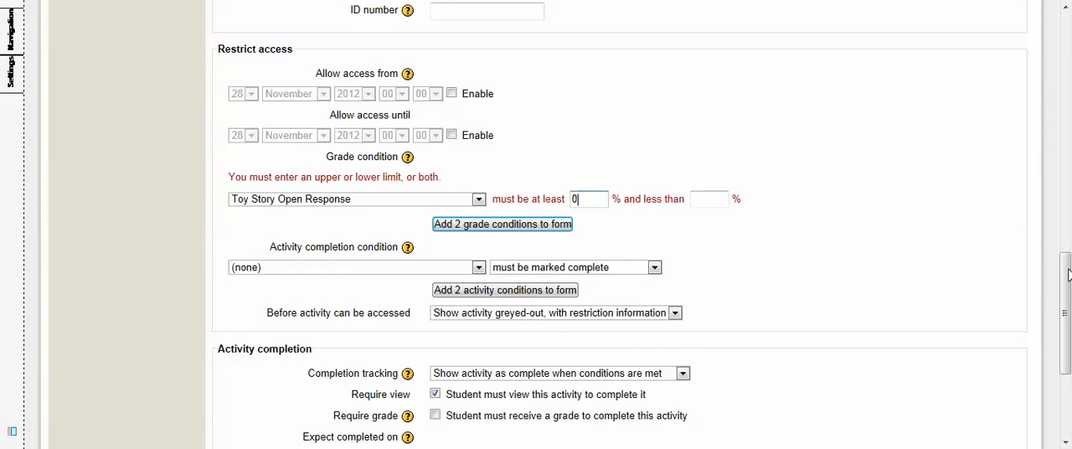
drag(1066, 274, 1067, 336)
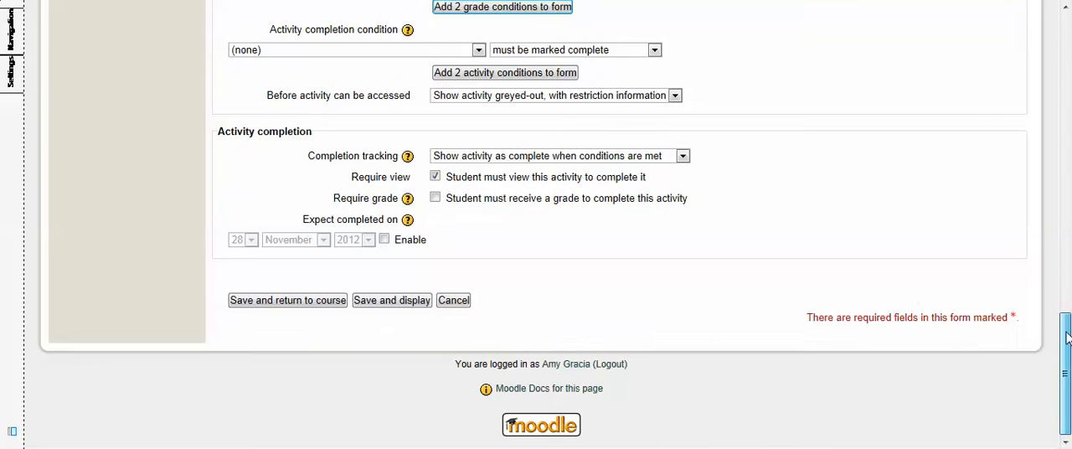
click(262, 304)
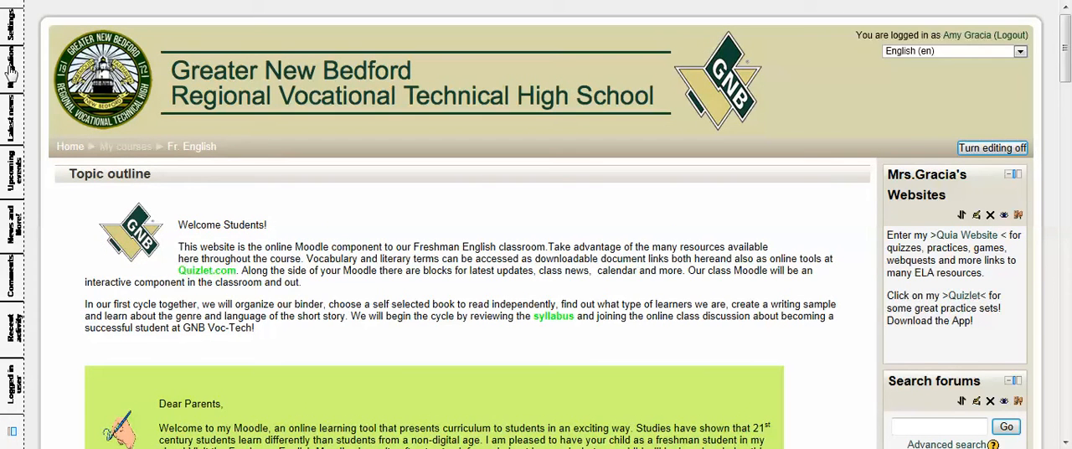
Step: Hide the Toy Story Open Response assignment in the Cycles 7-10 Hopes & Dreams topic
click(12, 75)
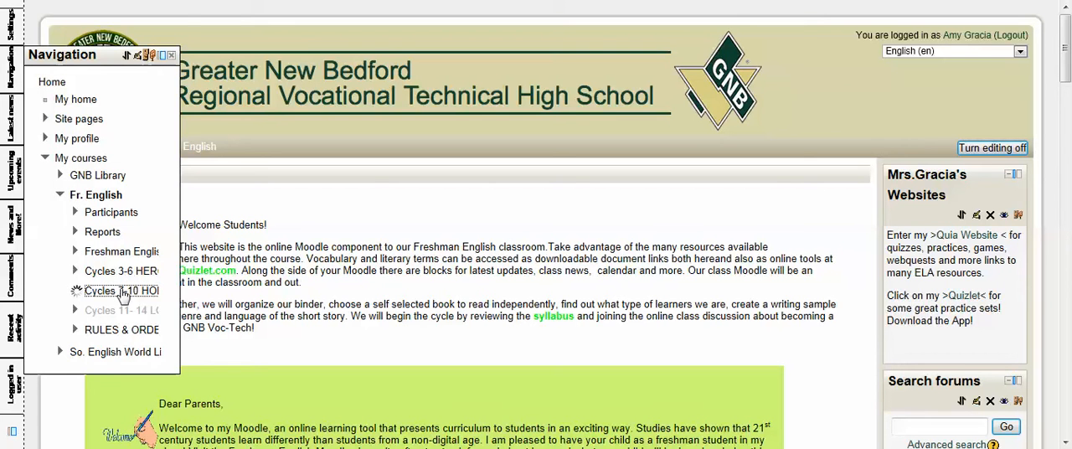
click(75, 291)
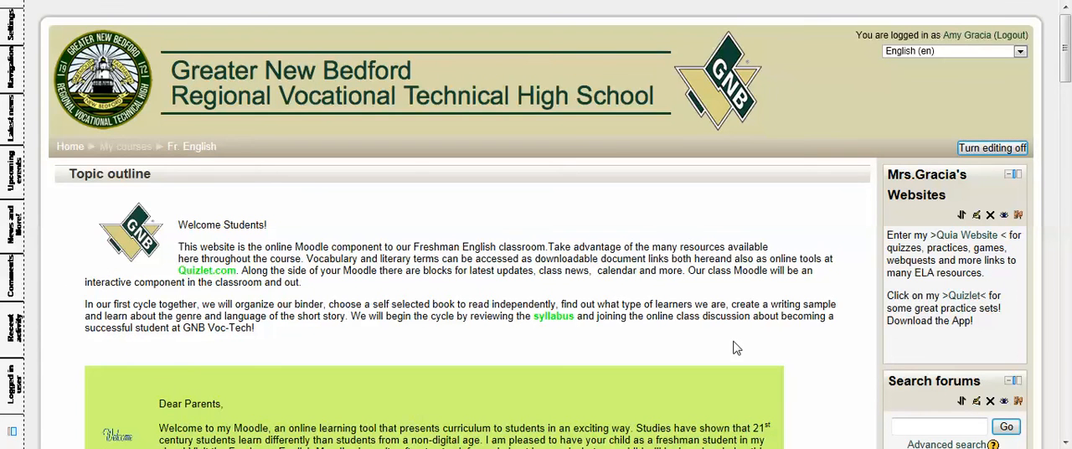
drag(1066, 51, 1067, 381)
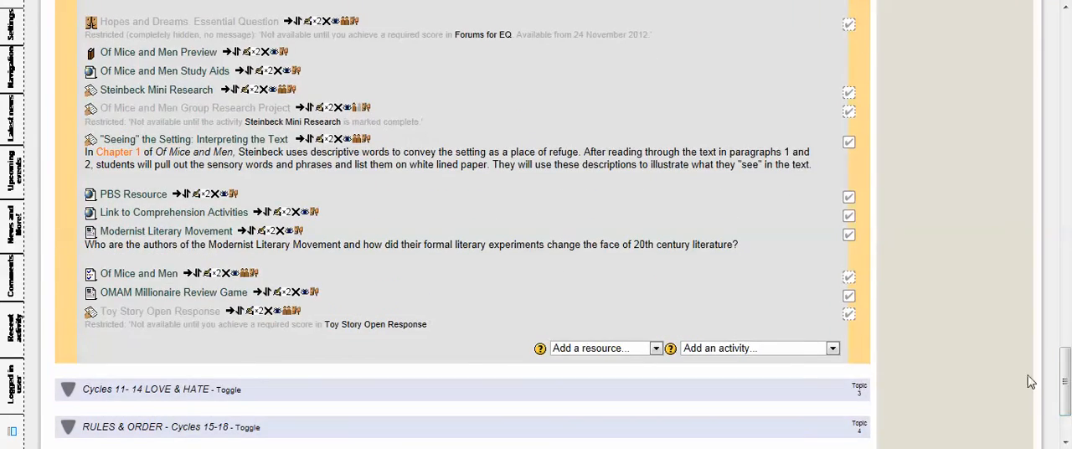
click(279, 313)
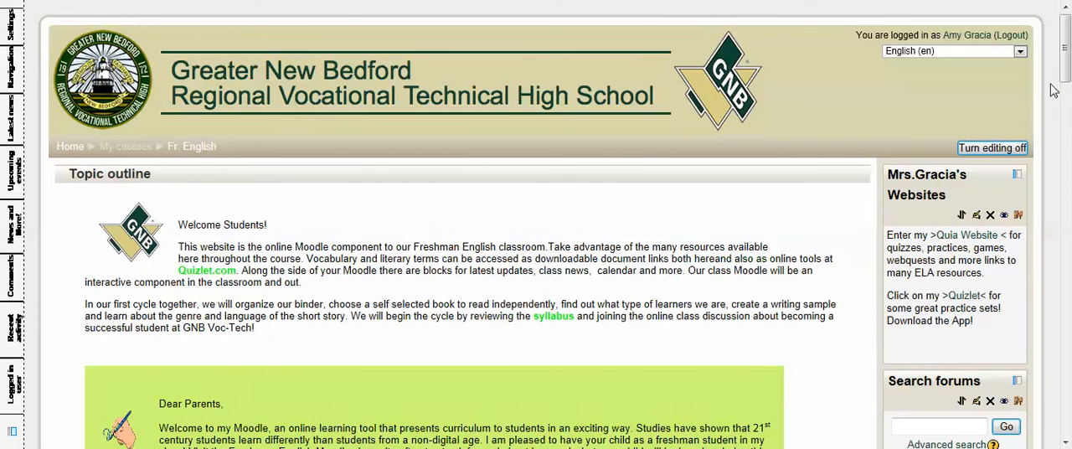
Step: Open the Toy Story Open Response assignment from the end of the Hopes & Dreams topic's activity list
scroll(1065, 53, down, 10)
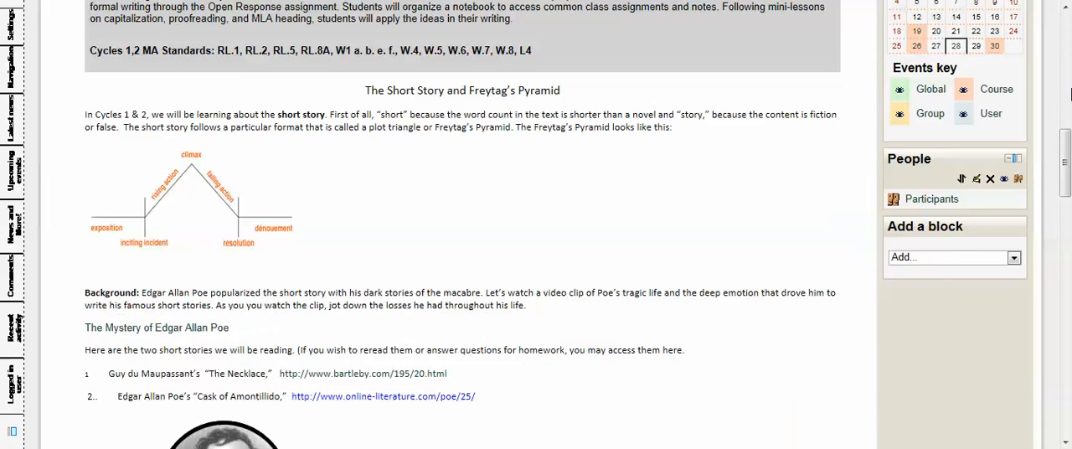
drag(1067, 149, 1067, 355)
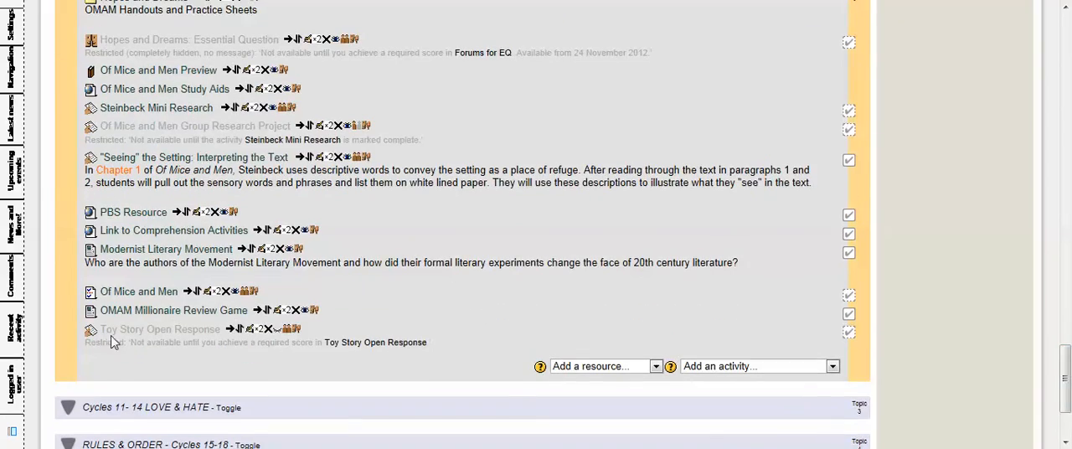
click(185, 335)
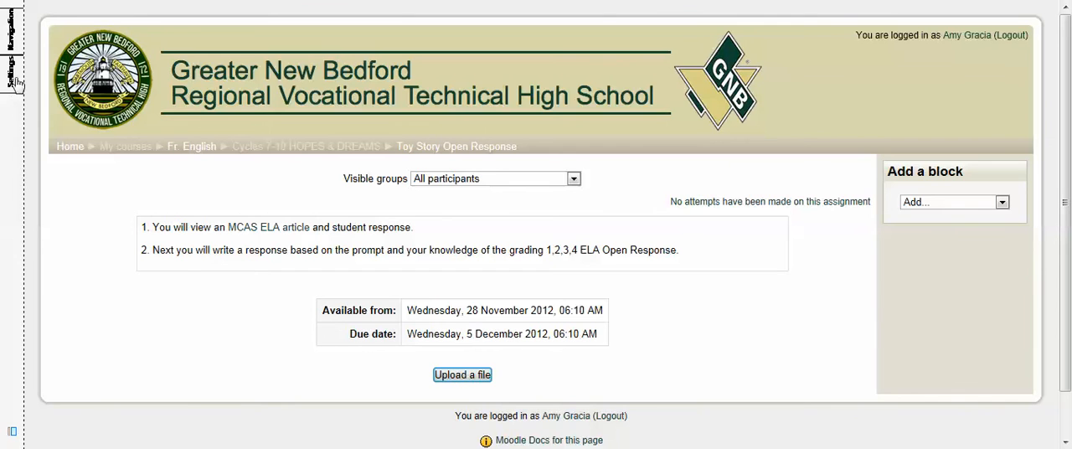
Step: Open the advanced grading page for the Toy Story Open Response assignment
mouse_move(14, 72)
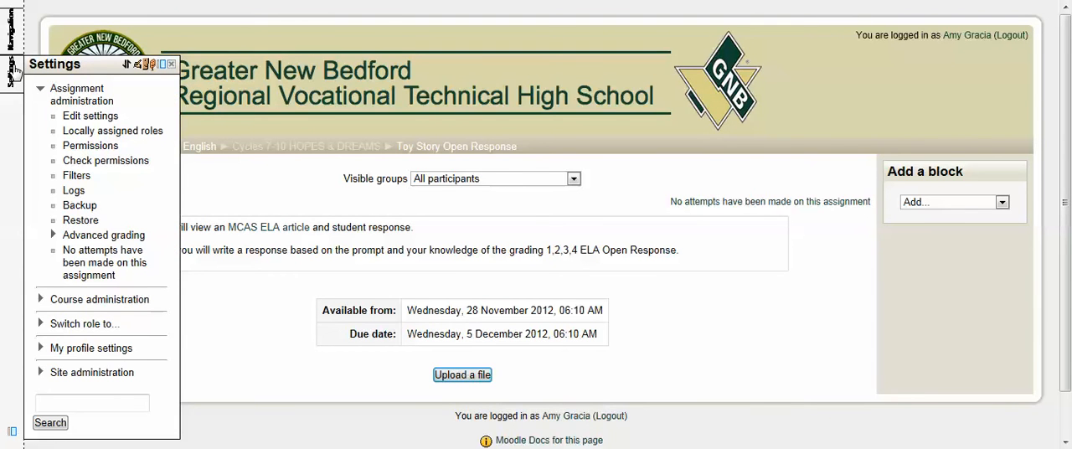
click(16, 73)
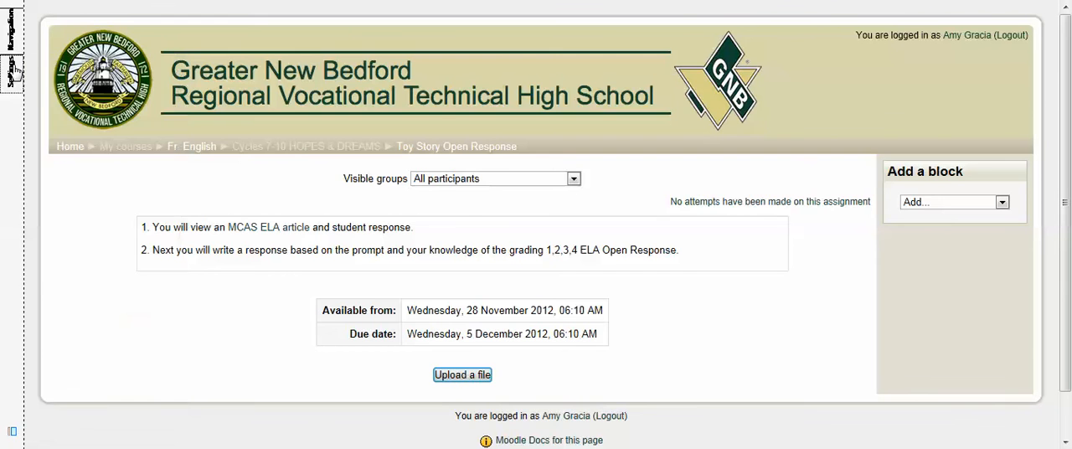
click(16, 73)
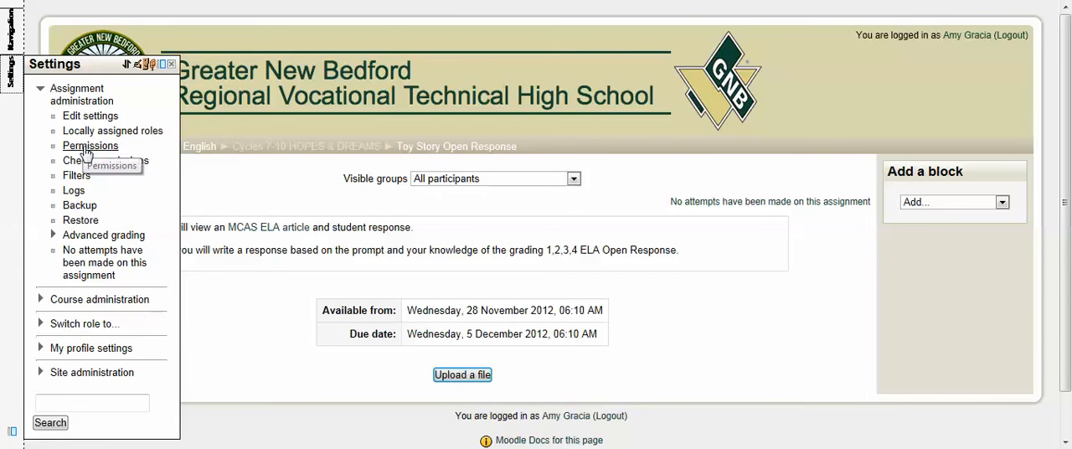
click(100, 238)
click(101, 242)
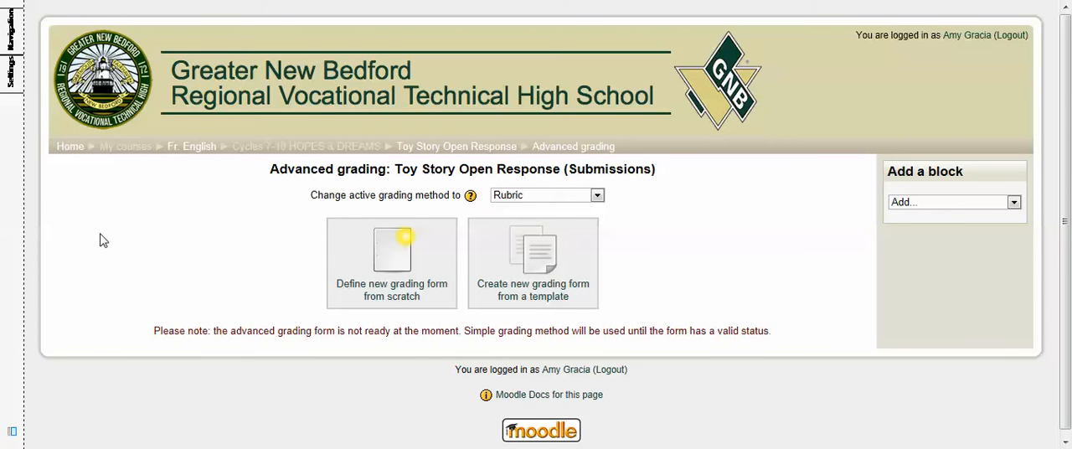
click(401, 262)
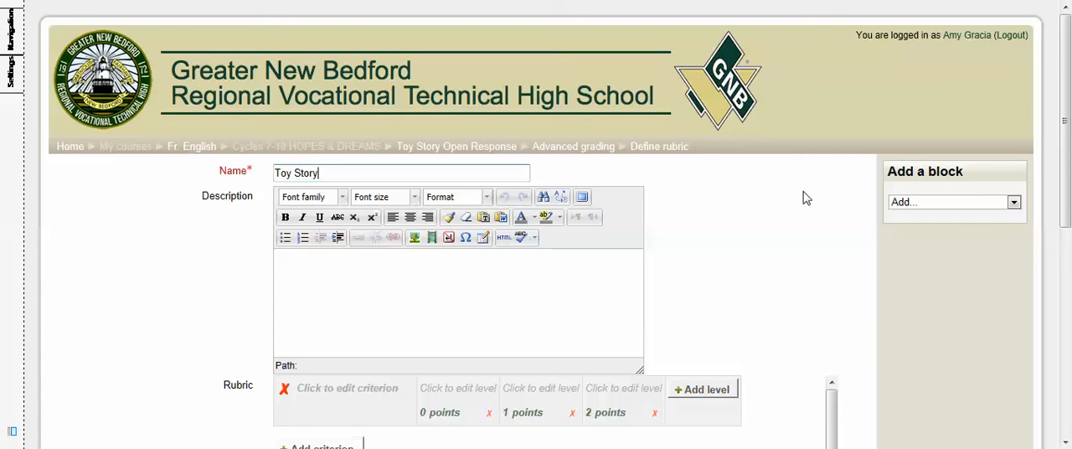
drag(1061, 124, 1069, 193)
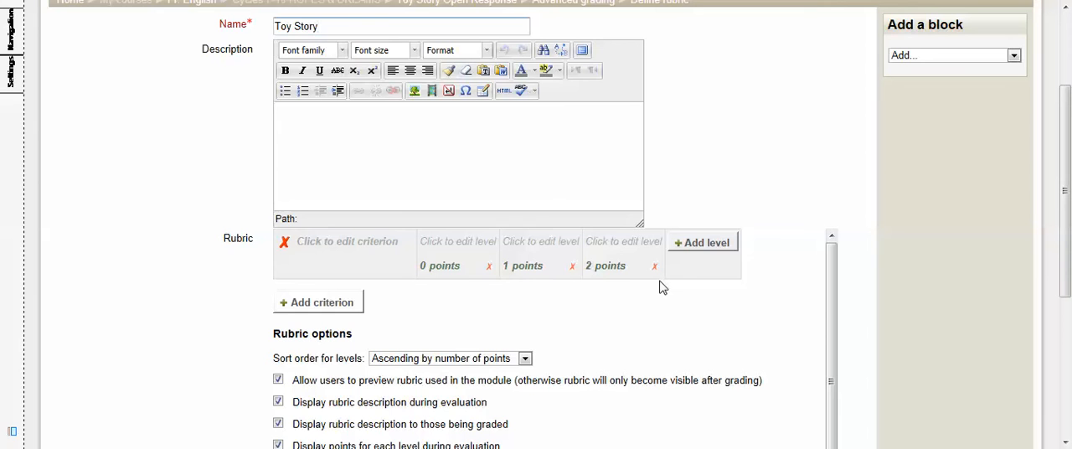
click(718, 244)
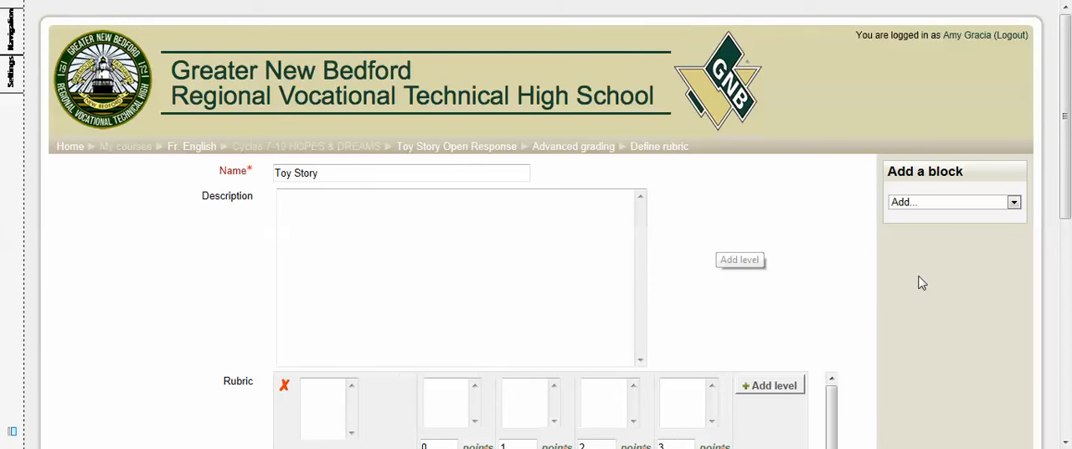
drag(1067, 99, 1066, 205)
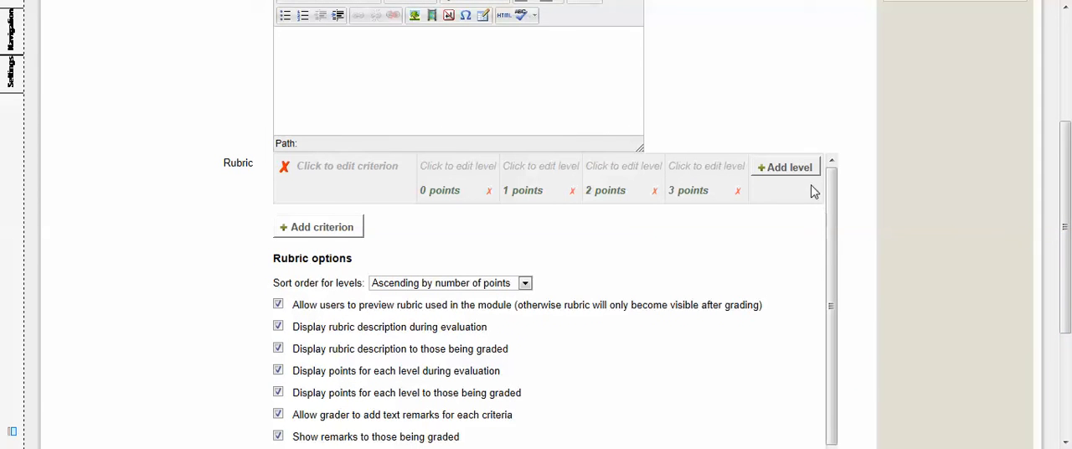
click(317, 229)
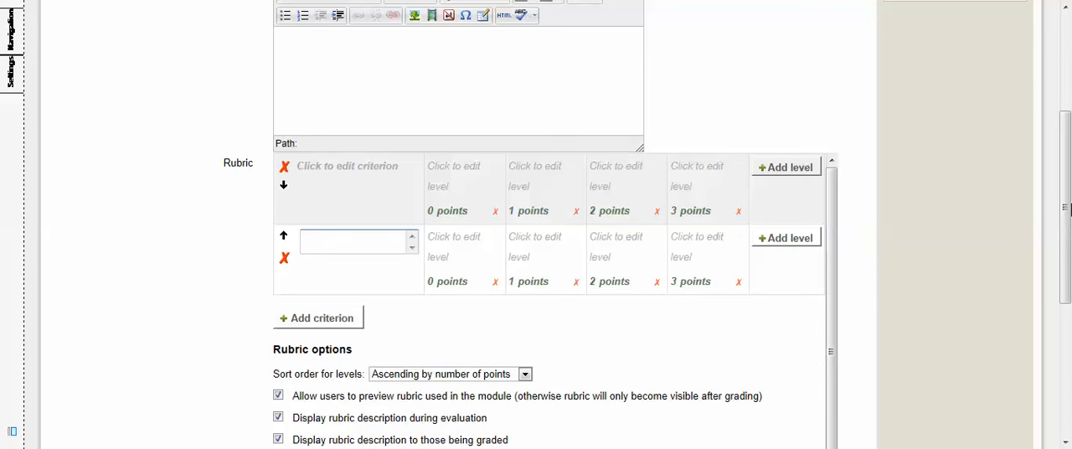
drag(1066, 208, 1066, 266)
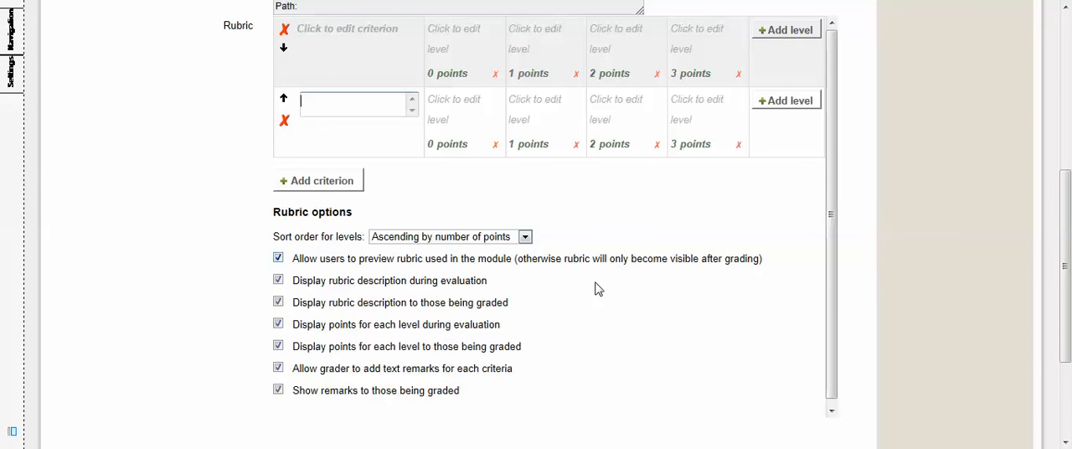
scroll(1065, 295, down, 3)
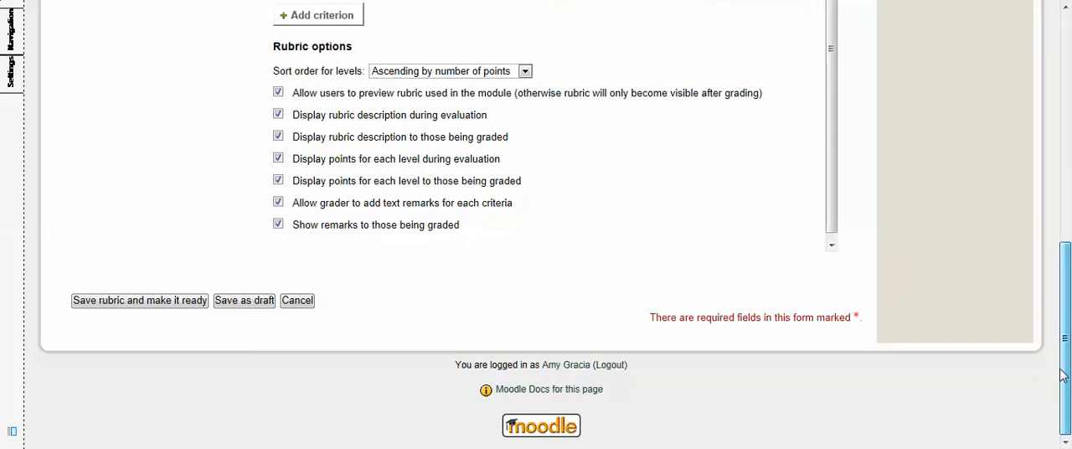
click(305, 307)
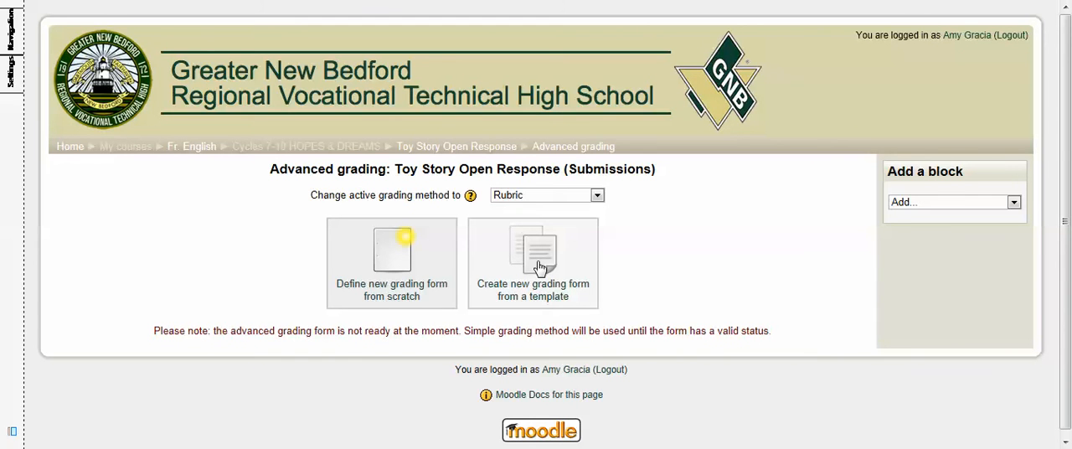
Step: Check the available grading methods and open the template search for a new grading form
click(598, 195)
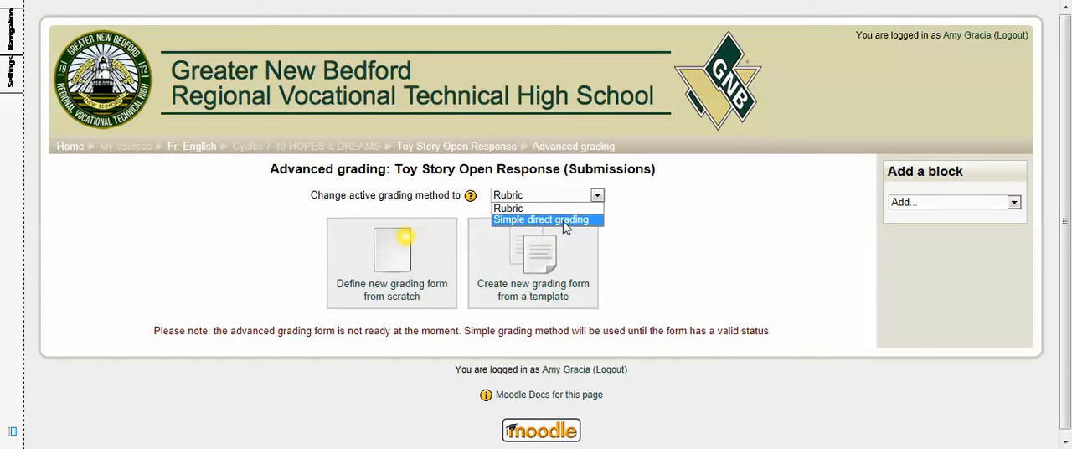
click(635, 227)
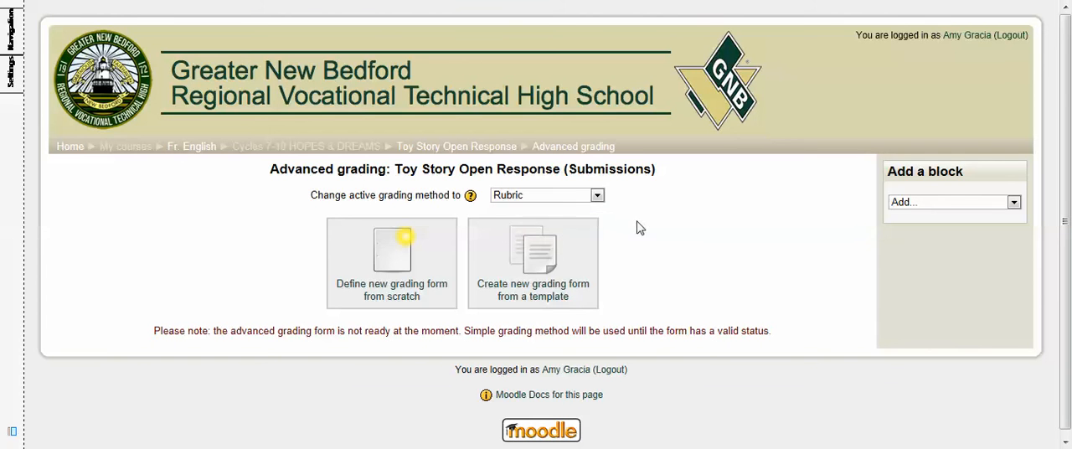
click(538, 262)
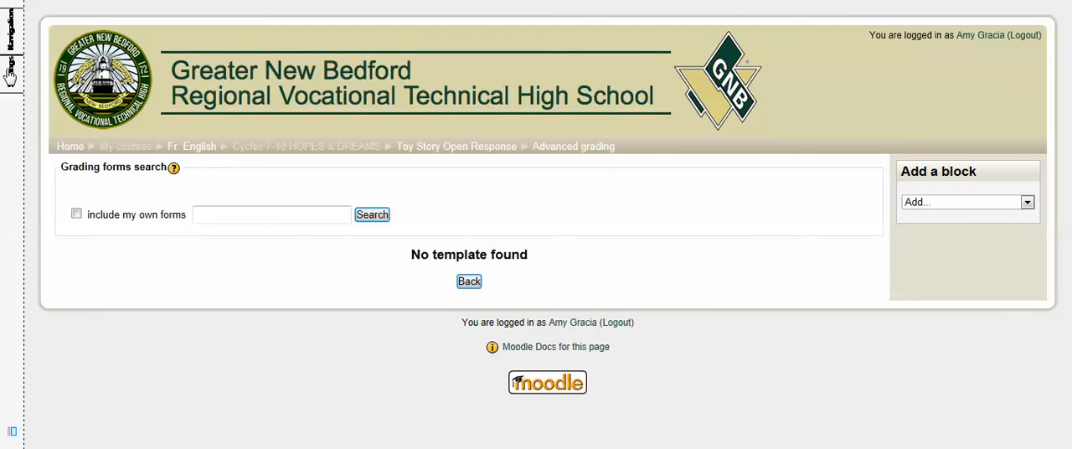
Step: Open the "Cyclops" Compare and Contrast assignment from the Cycles 3-6 Heroes topic of Fr. English
mouse_move(10, 74)
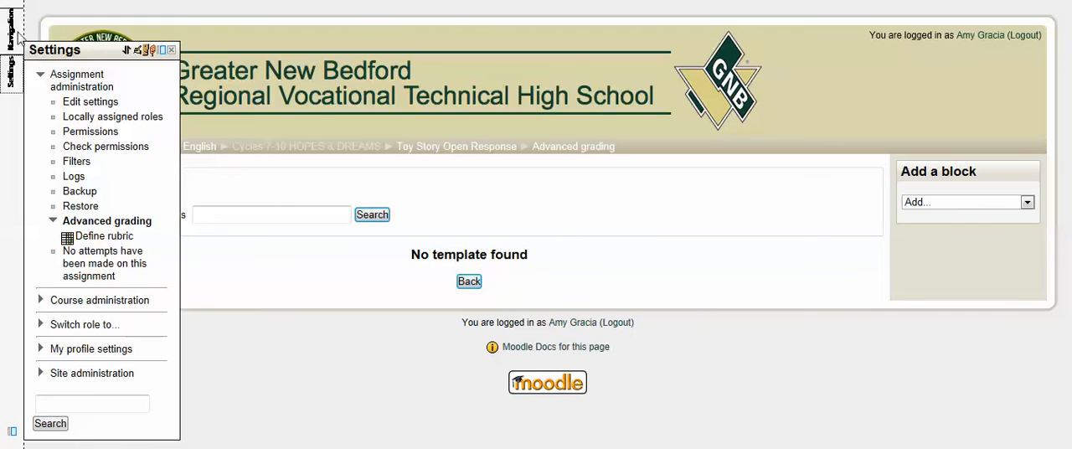
mouse_move(12, 32)
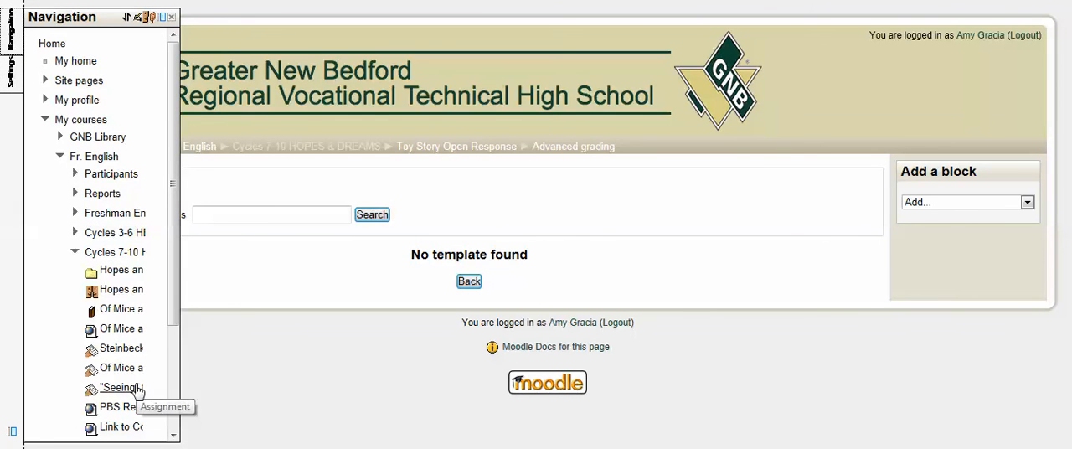
click(115, 234)
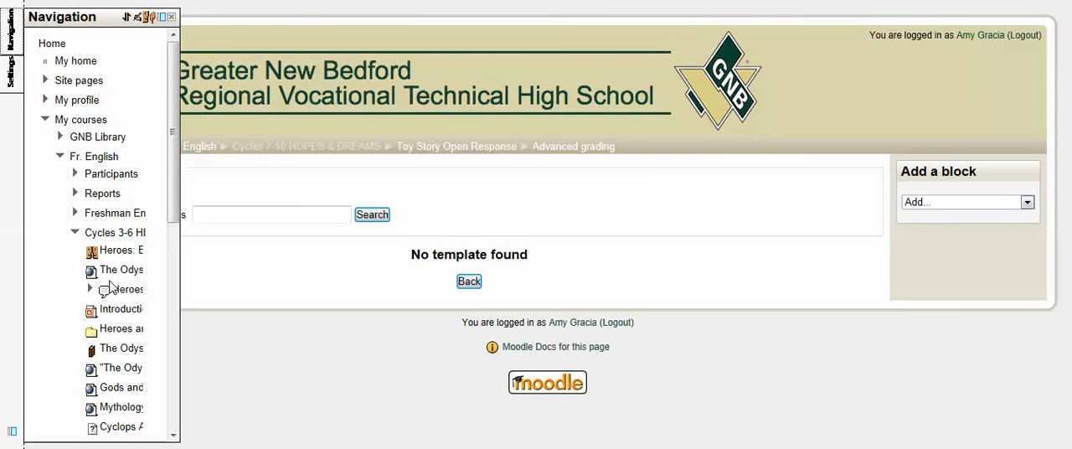
scroll(174, 237, down, 1)
drag(174, 236, 179, 343)
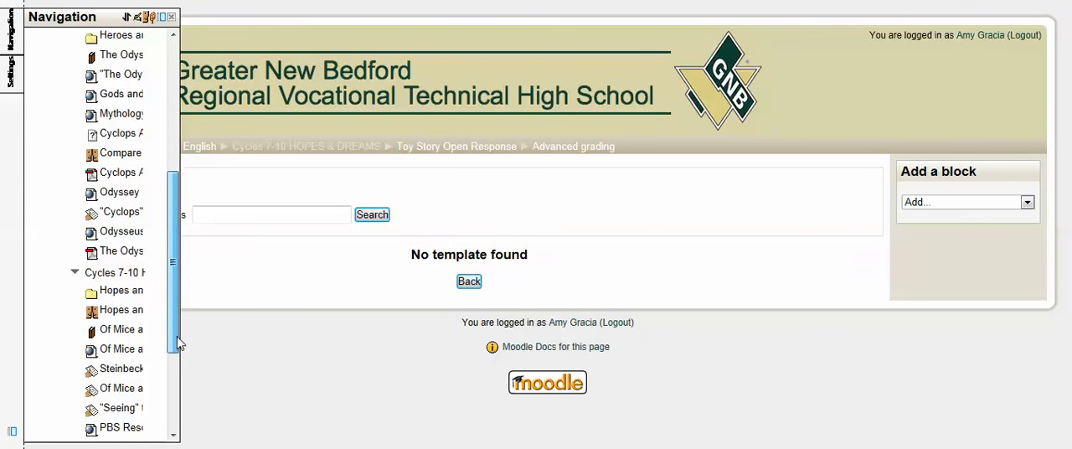
click(131, 216)
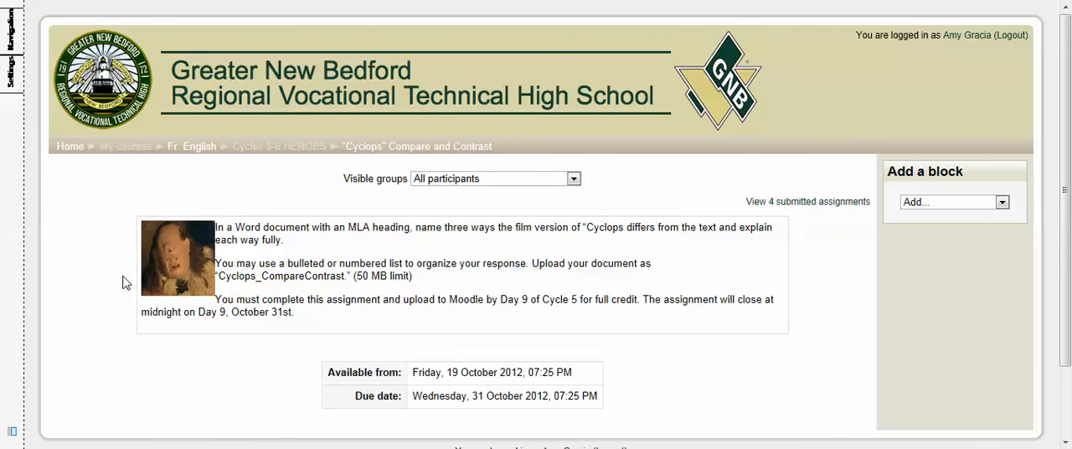
Step: View the submitted assignments and open the feedback page for the ungraded student's submission
click(831, 206)
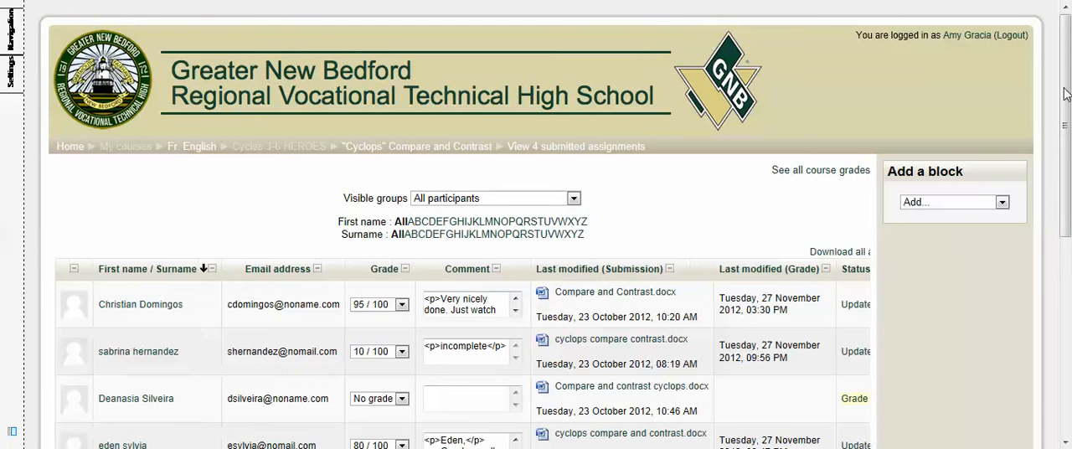
drag(1068, 95, 1067, 146)
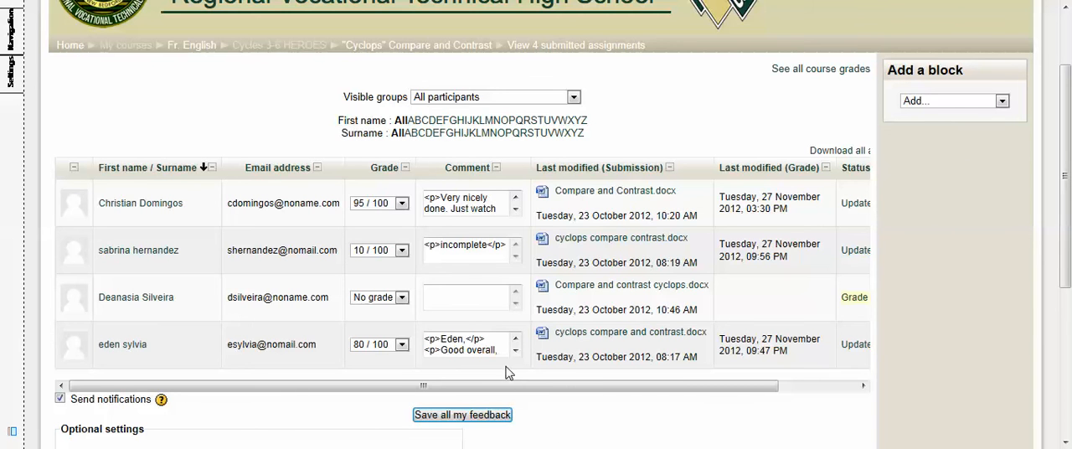
drag(500, 392, 630, 395)
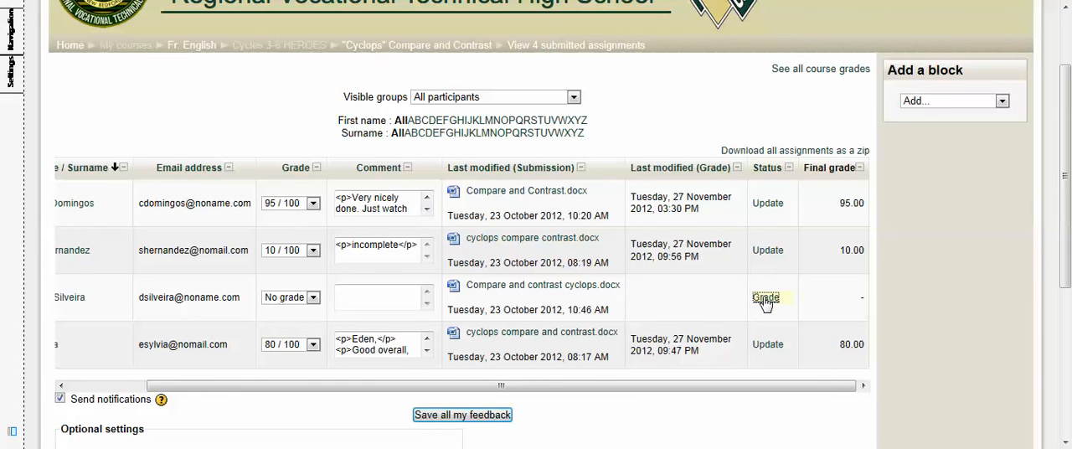
click(765, 300)
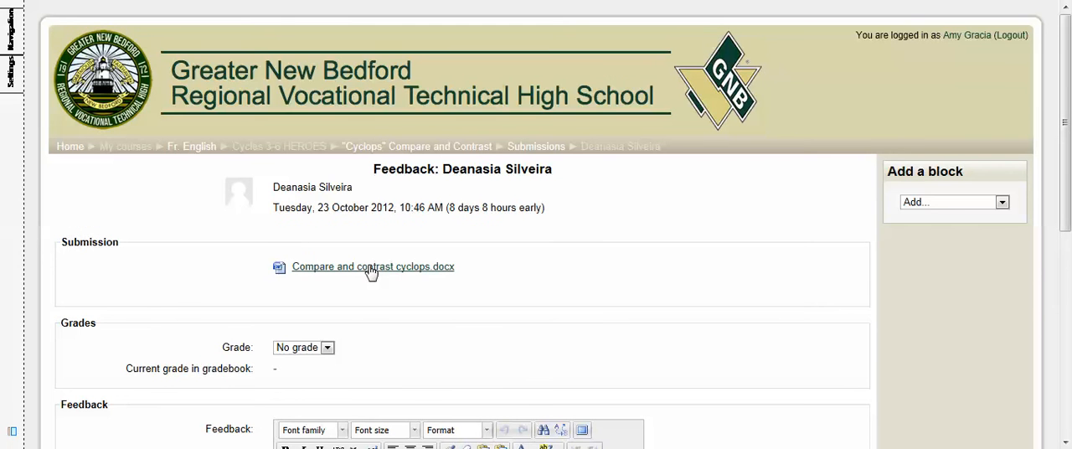
Step: Open the submitted file Compare and contrast cyclops.docx in Word, reposition its window and widen it
drag(1067, 171, 1067, 189)
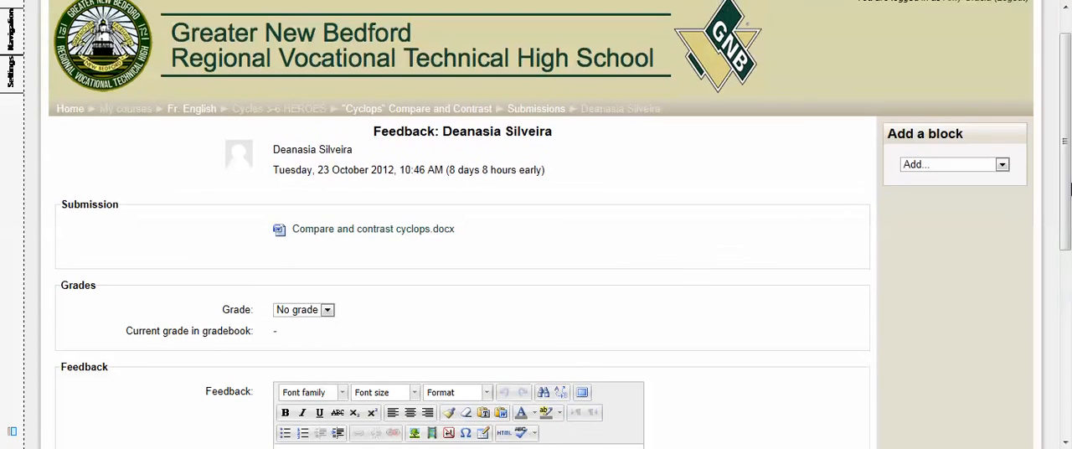
click(364, 233)
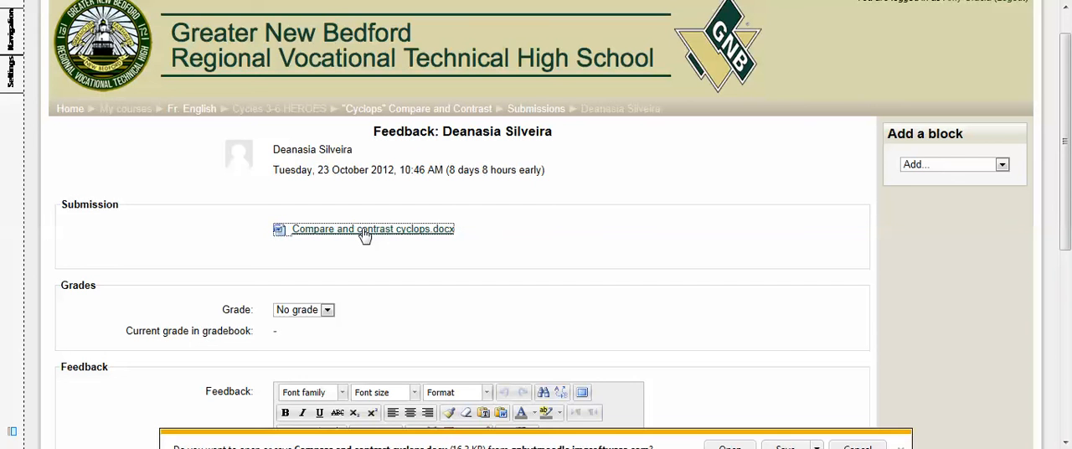
click(737, 445)
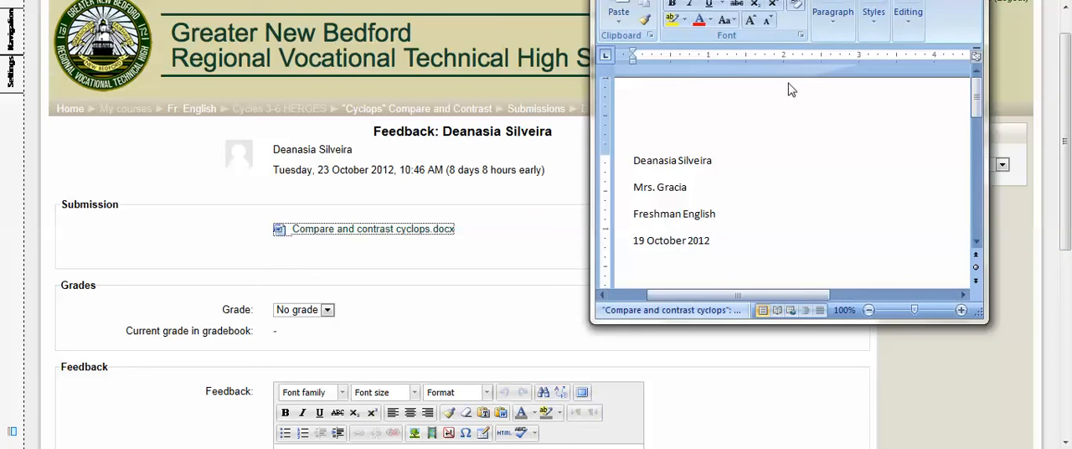
drag(765, 0, 522, 38)
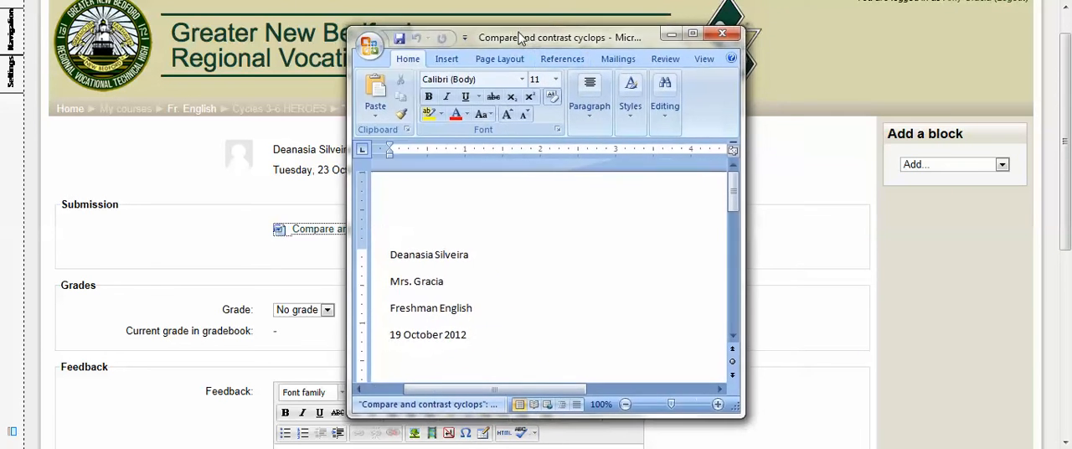
drag(742, 413, 972, 416)
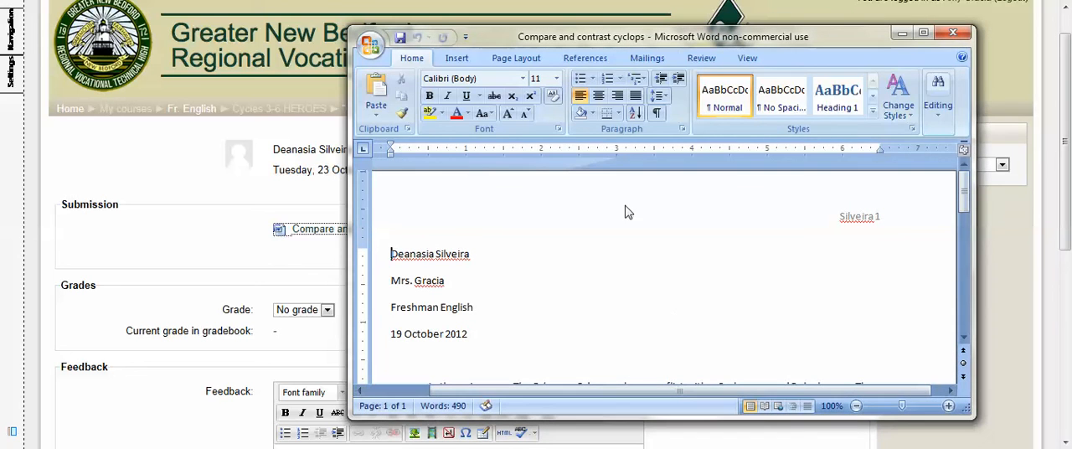
Step: Turn on Track Changes for the student's document
click(699, 59)
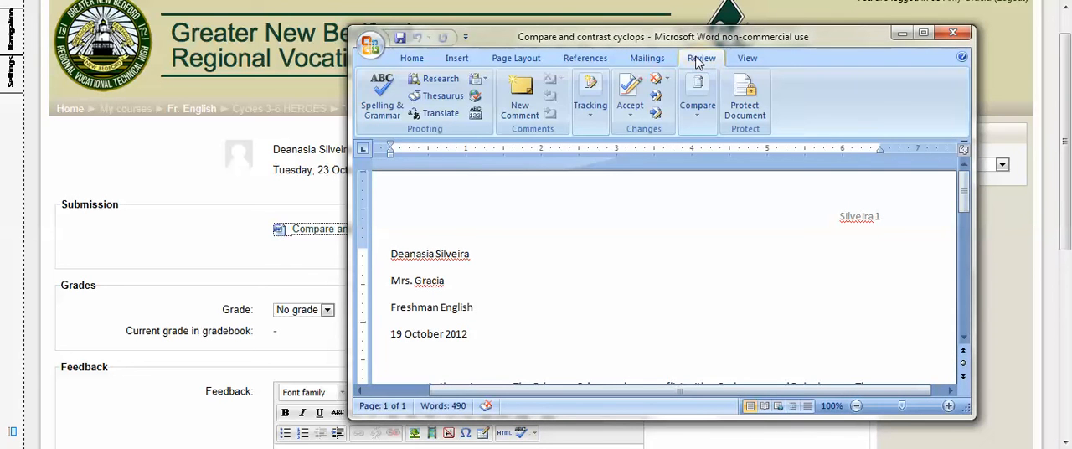
click(593, 99)
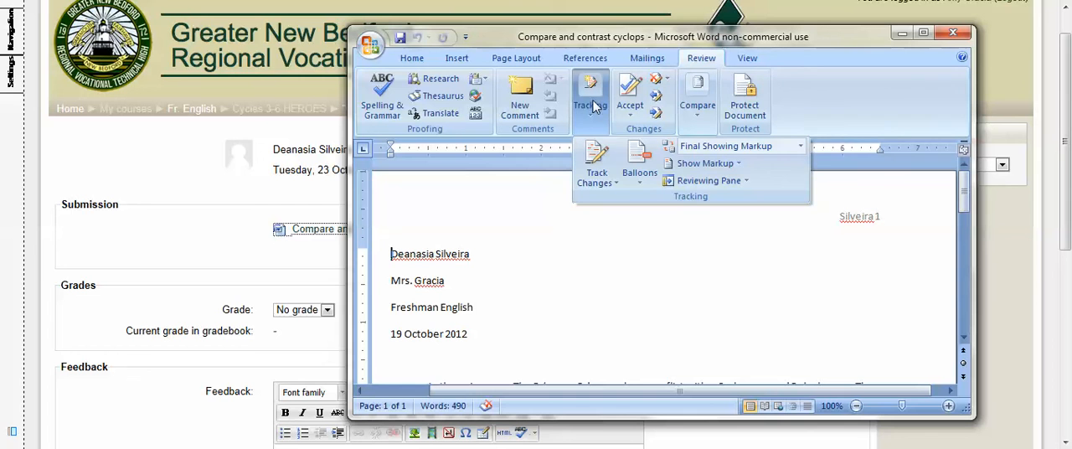
click(591, 176)
click(597, 154)
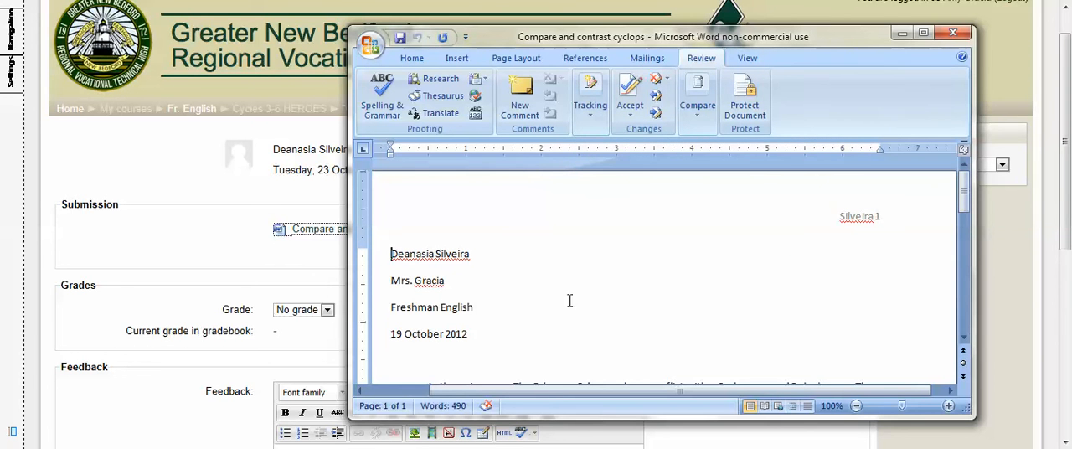
Step: Close the Compare and contrast cyclops document, saving its changes
mouse_move(963, 191)
mouse_down()
mouse_move(963, 290)
mouse_move(963, 180)
mouse_up()
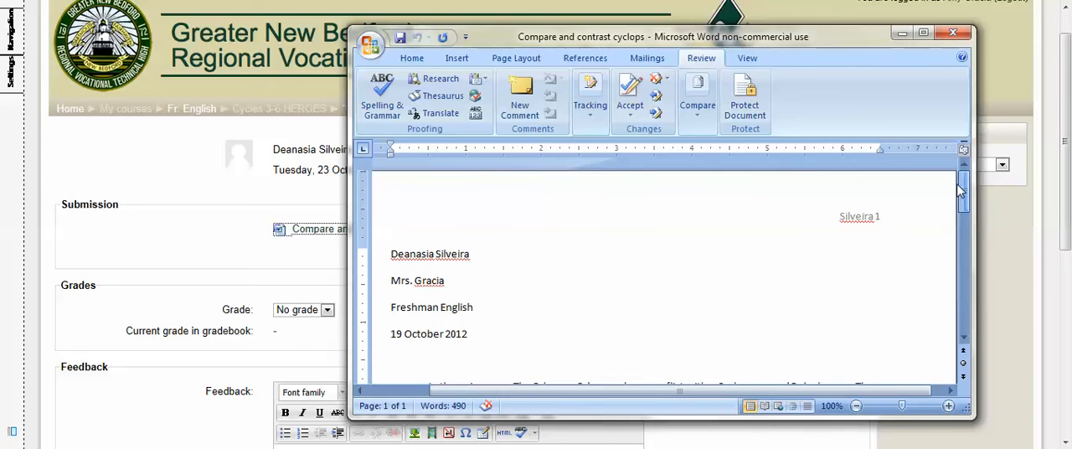
click(951, 33)
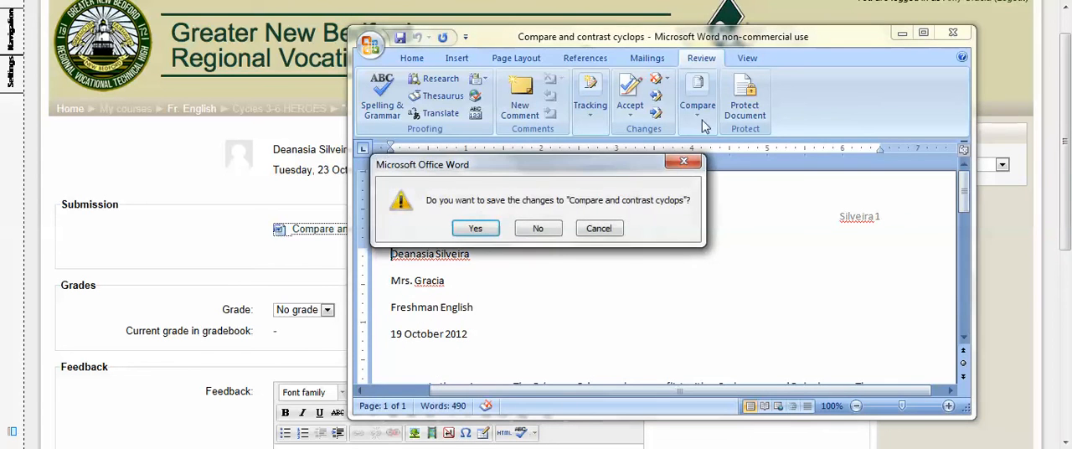
click(488, 237)
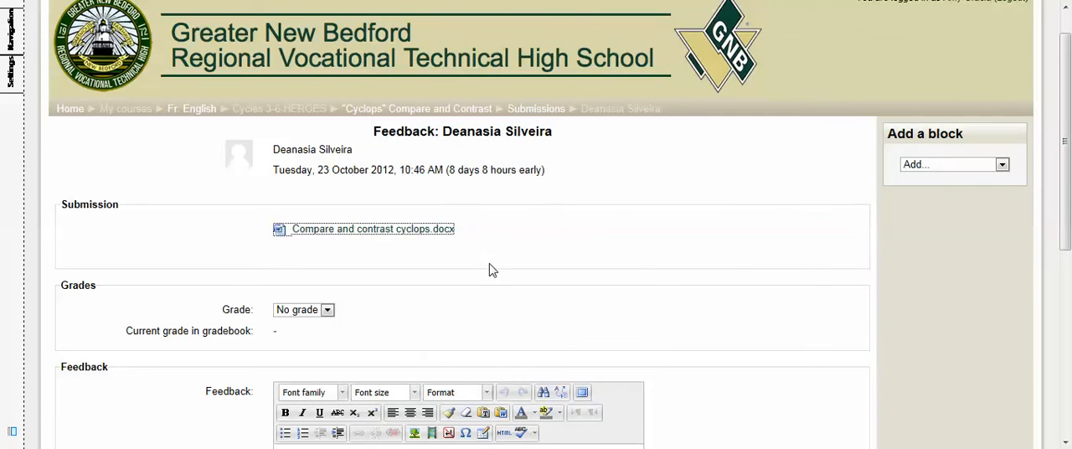
click(327, 309)
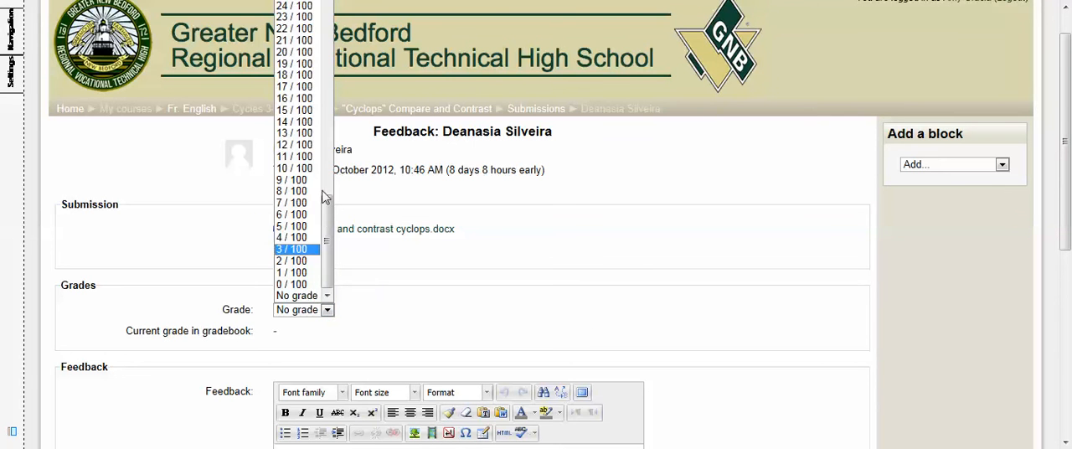
mouse_move(327, 216)
mouse_down()
mouse_move(331, 33)
mouse_move(327, 230)
mouse_up()
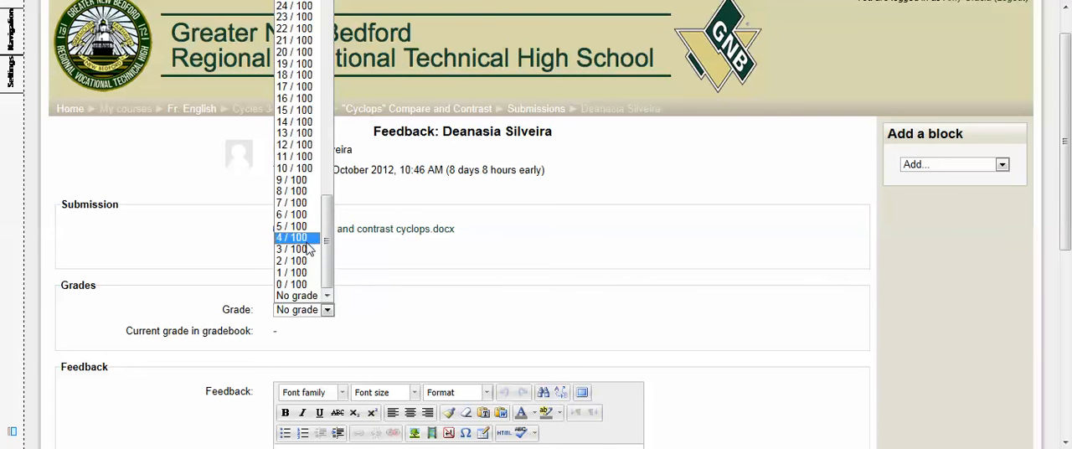
click(307, 239)
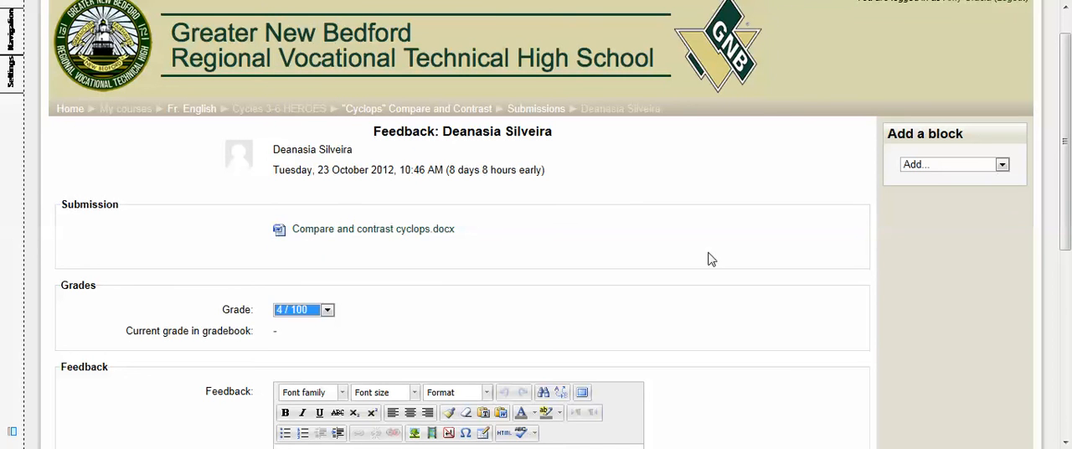
Step: Set the grade for the student's "Cyclops" Compare and Contrast submission to 85 / 100
click(327, 311)
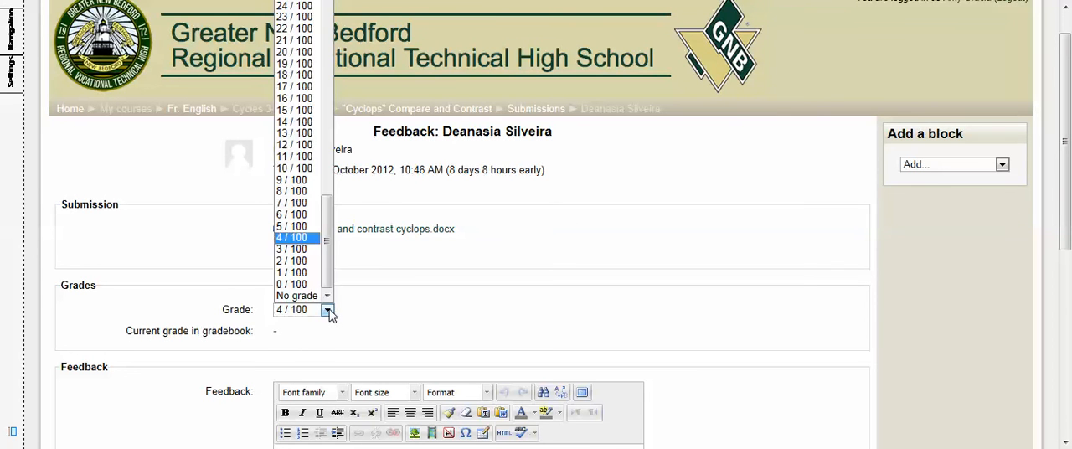
drag(331, 249, 328, 14)
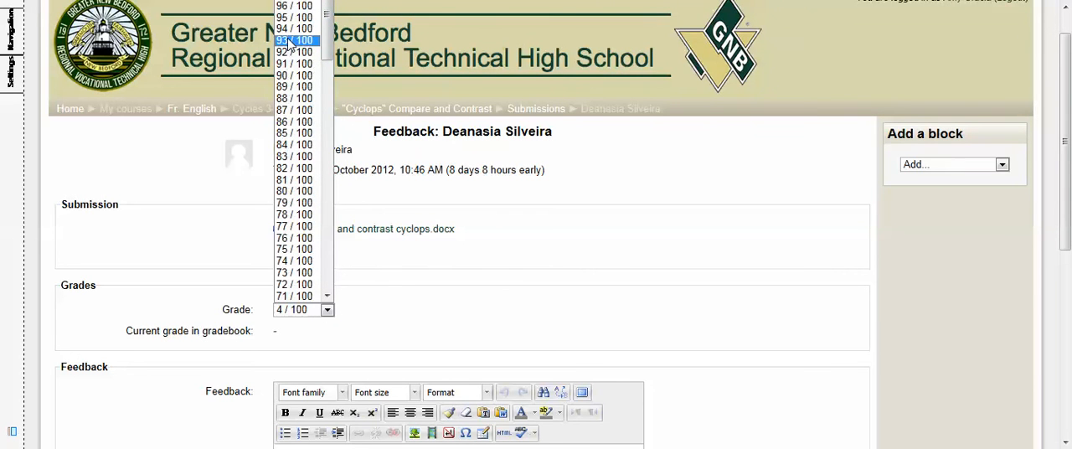
click(297, 132)
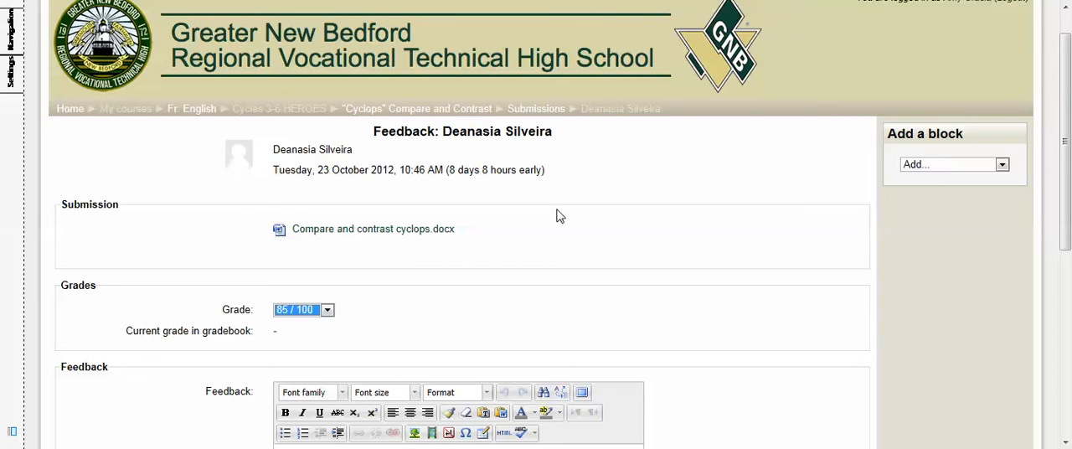
Step: Enter the feedback comment "great job" for the student's submission and save the changes
drag(1067, 159, 1063, 289)
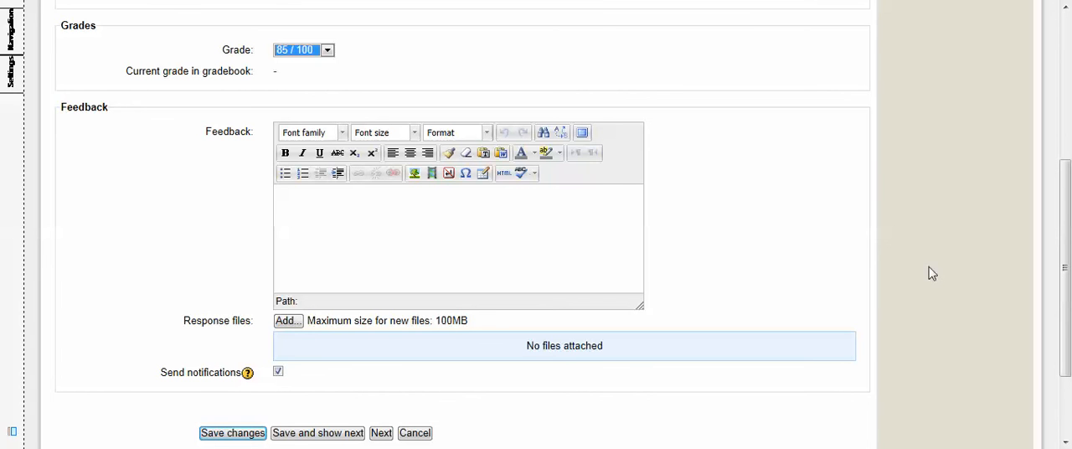
click(307, 201)
text(great job)
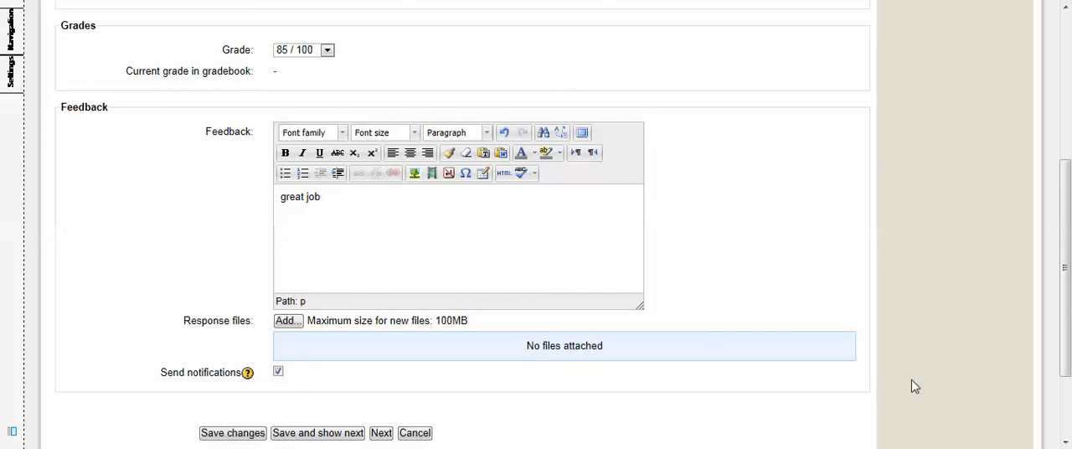
drag(1066, 253, 1066, 300)
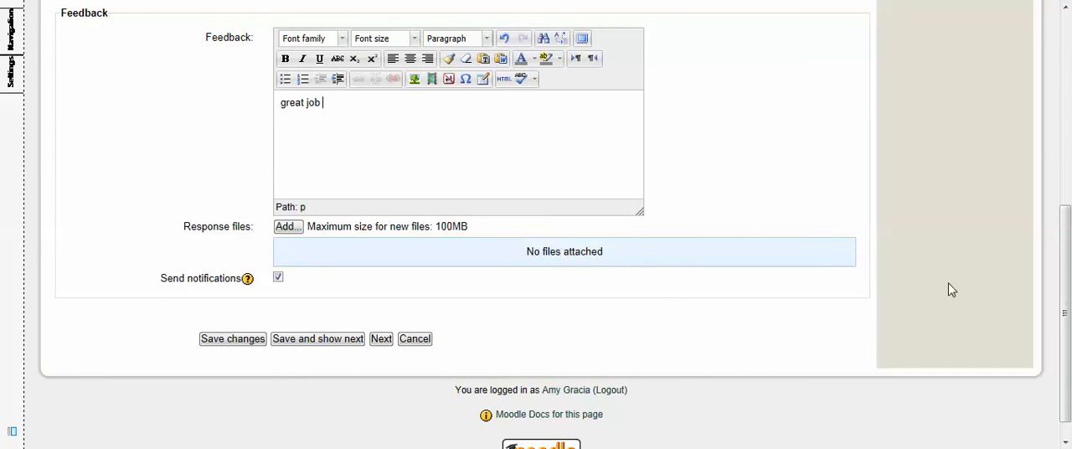
click(236, 344)
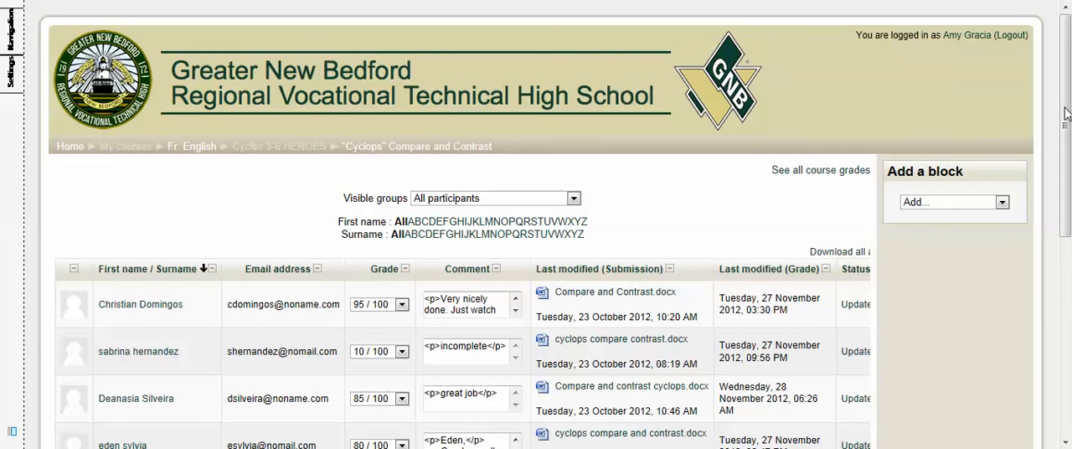
Step: Save all feedback for the students in the "Cyclops" Compare and Contrast submissions list
drag(1067, 113, 1064, 179)
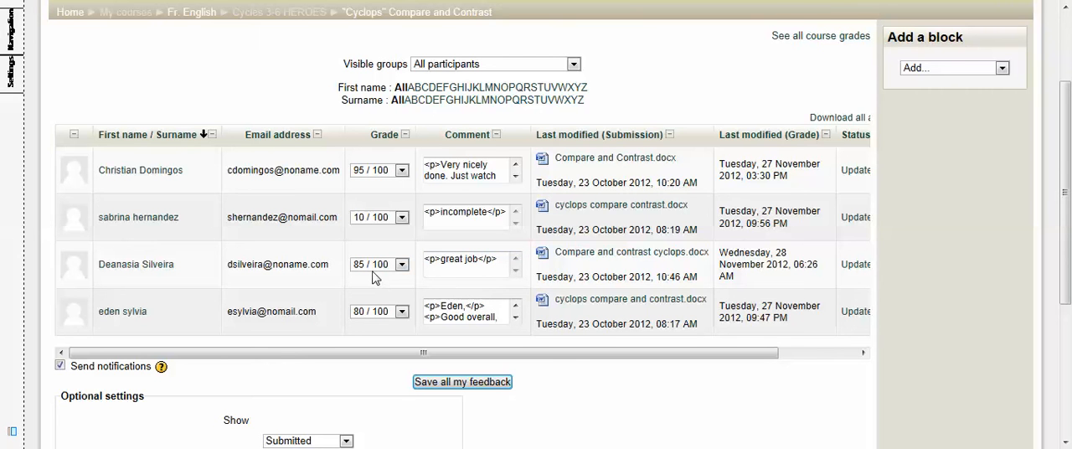
drag(592, 358, 543, 364)
click(493, 384)
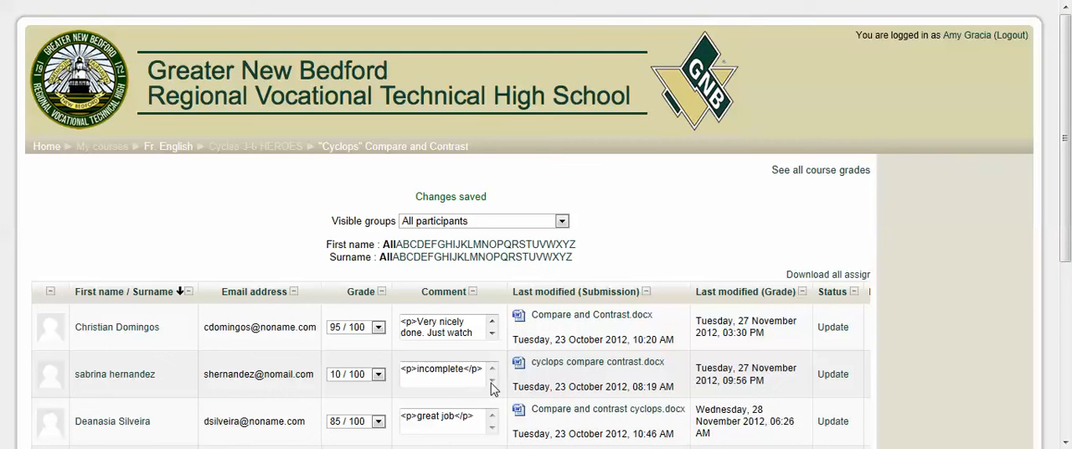
drag(1065, 115, 1057, 281)
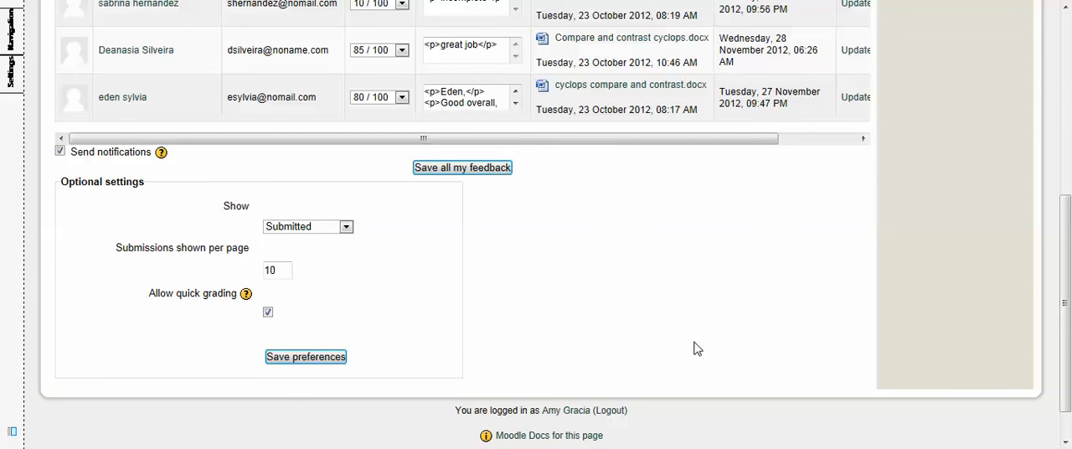
drag(1067, 351, 1068, 205)
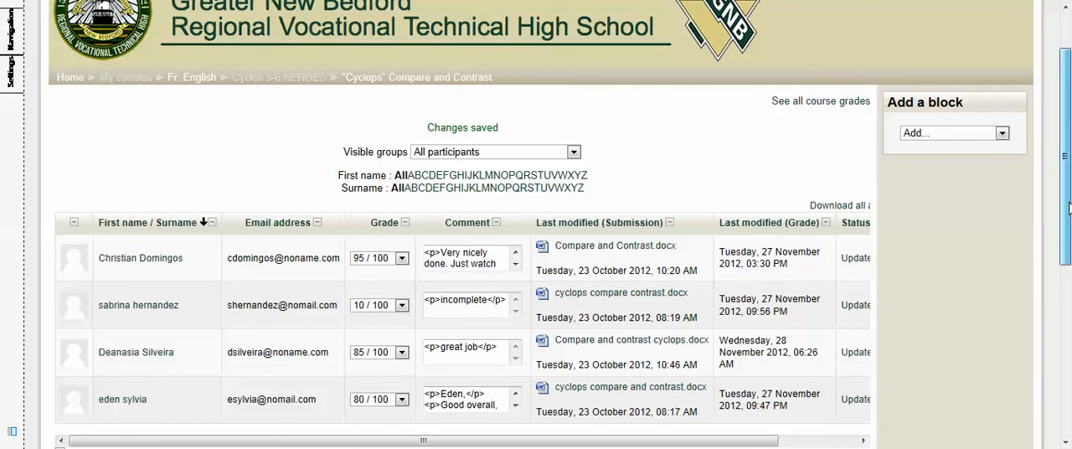
drag(1069, 205, 1069, 147)
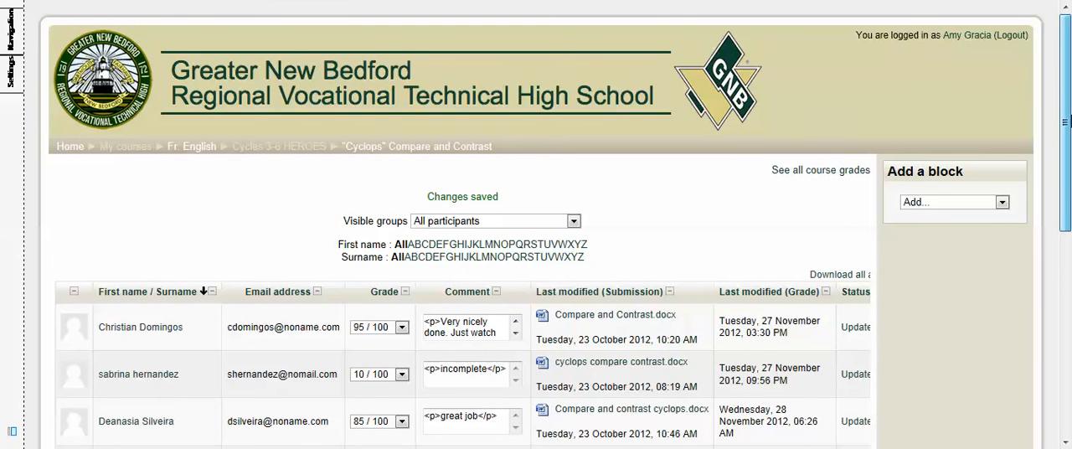